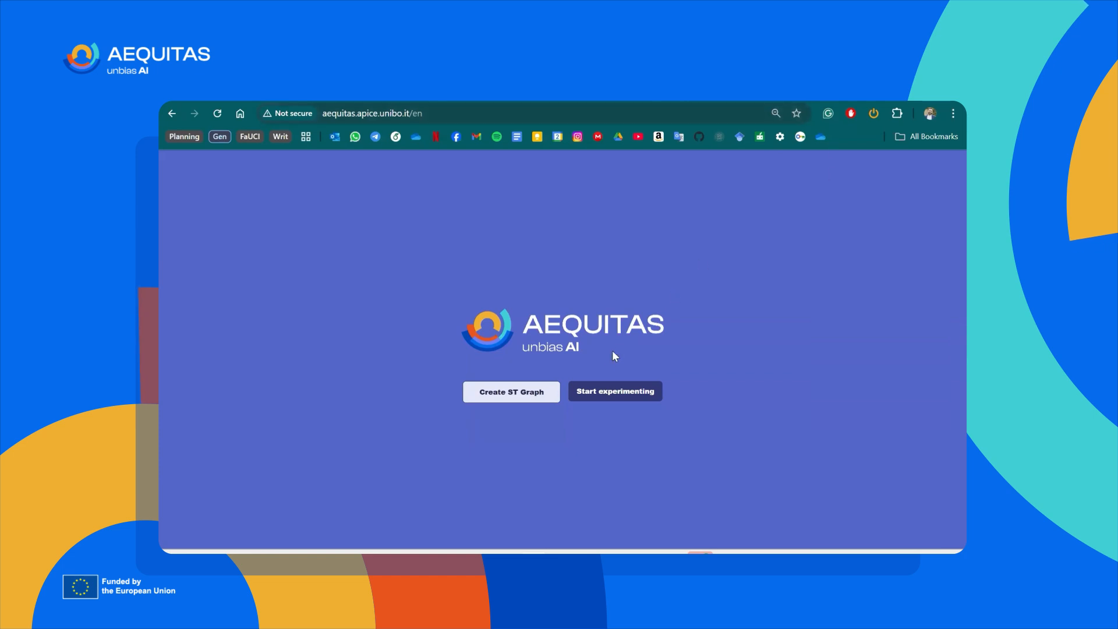
Start experimenting, look through the questions of the short AEQUITAS feedback form, and return to the dataset selection.
{"action": "left_click", "coordinate": [600, 399]}
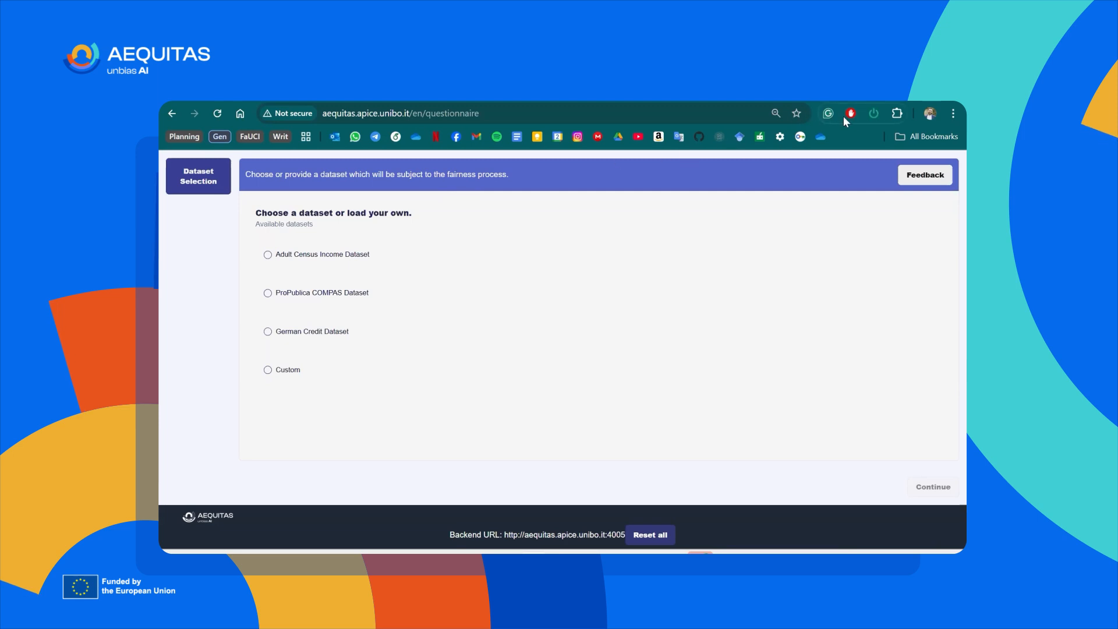
{"action": "left_click", "coordinate": [924, 177]}
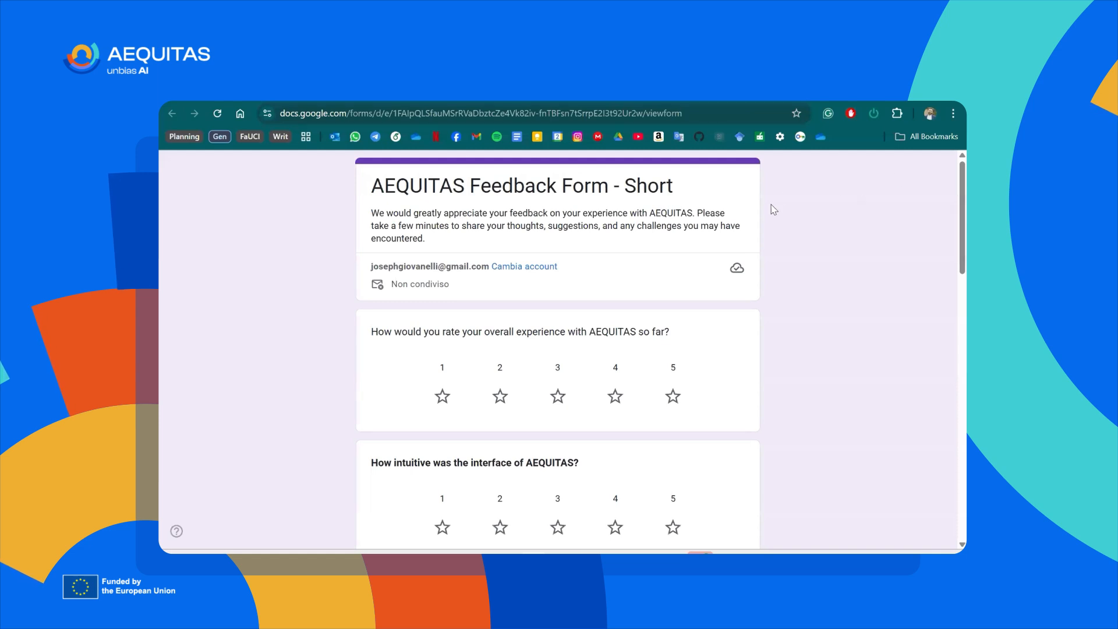
{"action": "scroll", "coordinate": [773, 210], "scroll_direction": "down", "scroll_amount": 6}
{"action": "scroll", "coordinate": [773, 210], "scroll_direction": "down", "scroll_amount": 1}
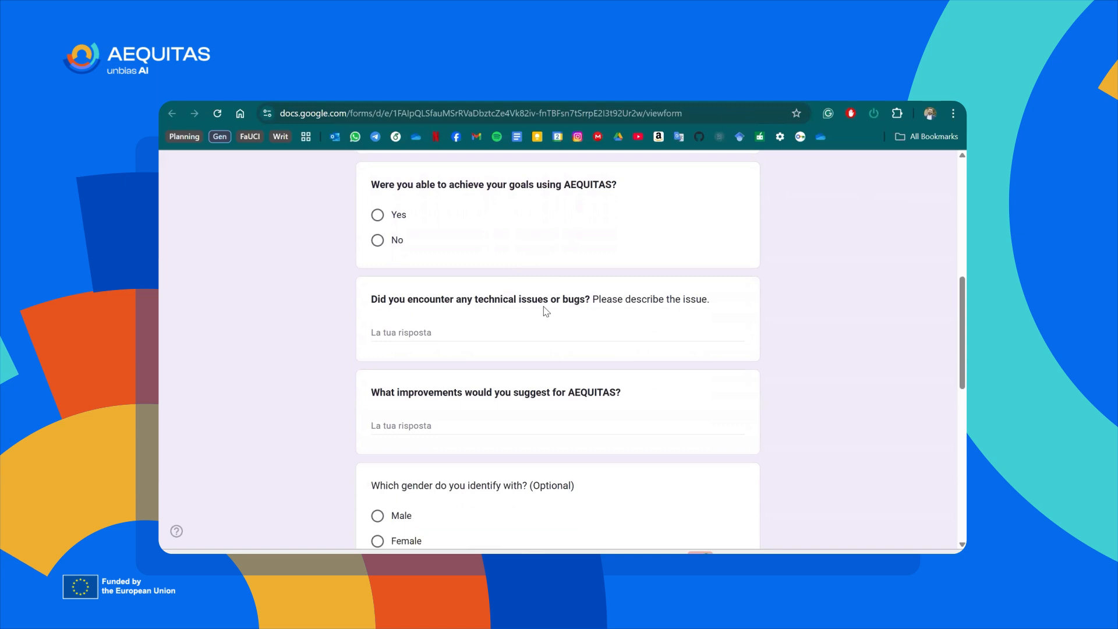
{"action": "scroll", "coordinate": [545, 311], "scroll_direction": "down", "scroll_amount": 1}
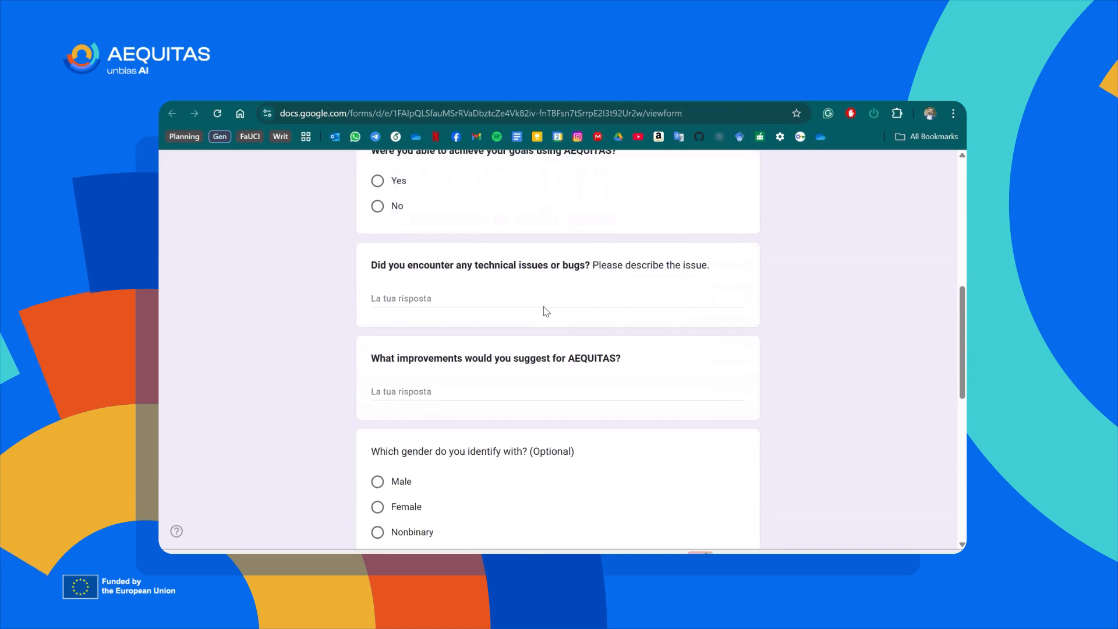
{"action": "left_click", "coordinate": [473, 94]}
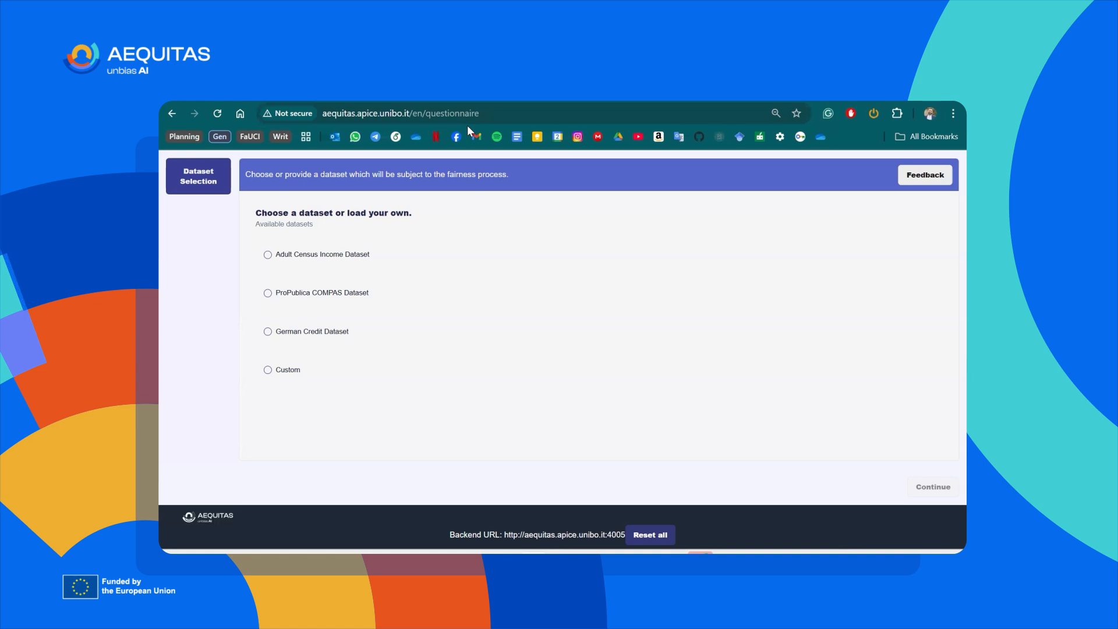
Review the details of the Adult Census Income, ProPublica COMPAS and German Credit datasets, and the upload form for a custom dataset.
{"action": "left_click", "coordinate": [334, 251]}
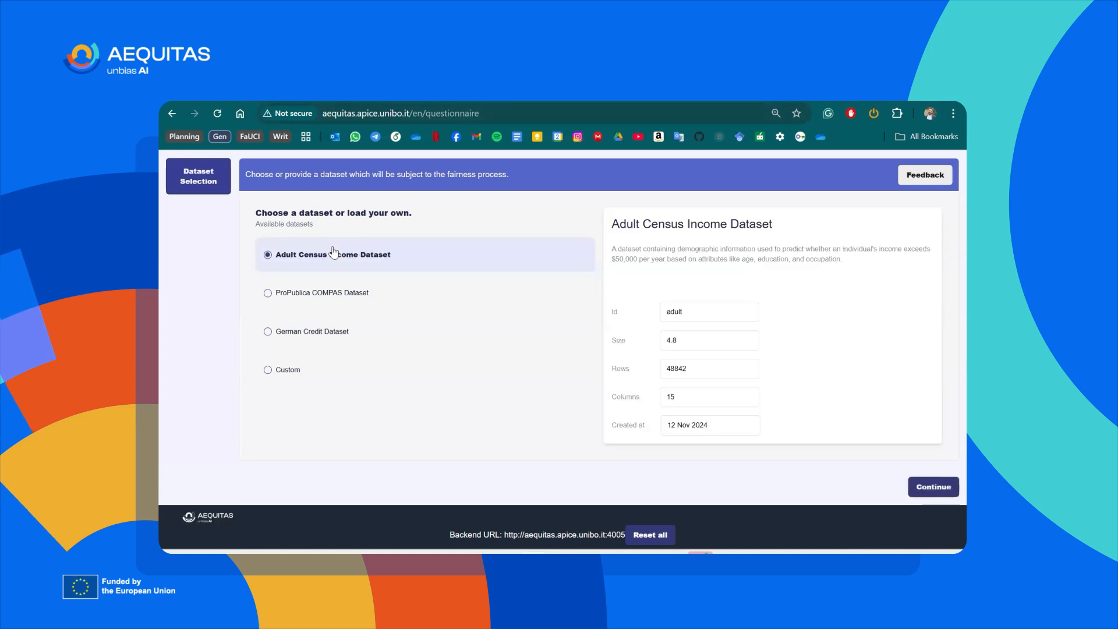
{"action": "left_click", "coordinate": [320, 292]}
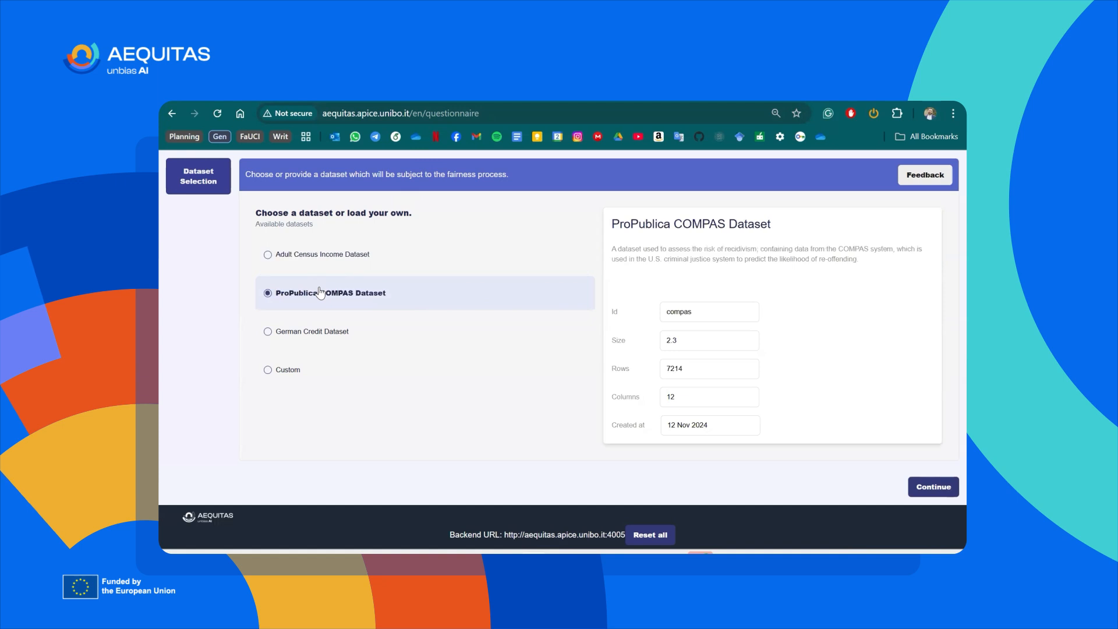
{"action": "left_click", "coordinate": [304, 333]}
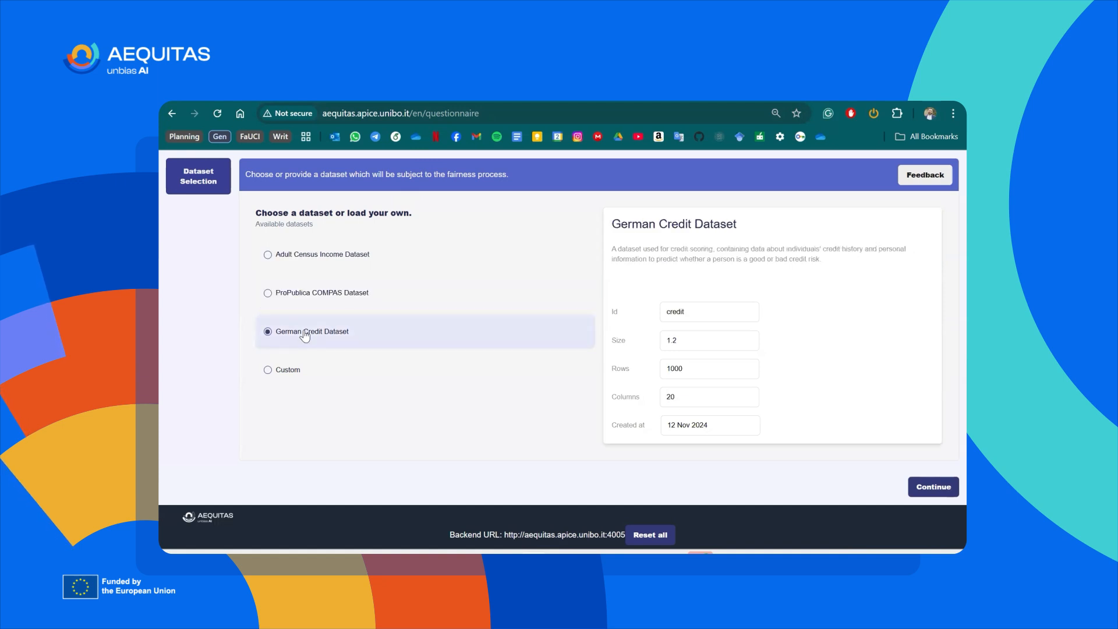
{"action": "left_click", "coordinate": [295, 375]}
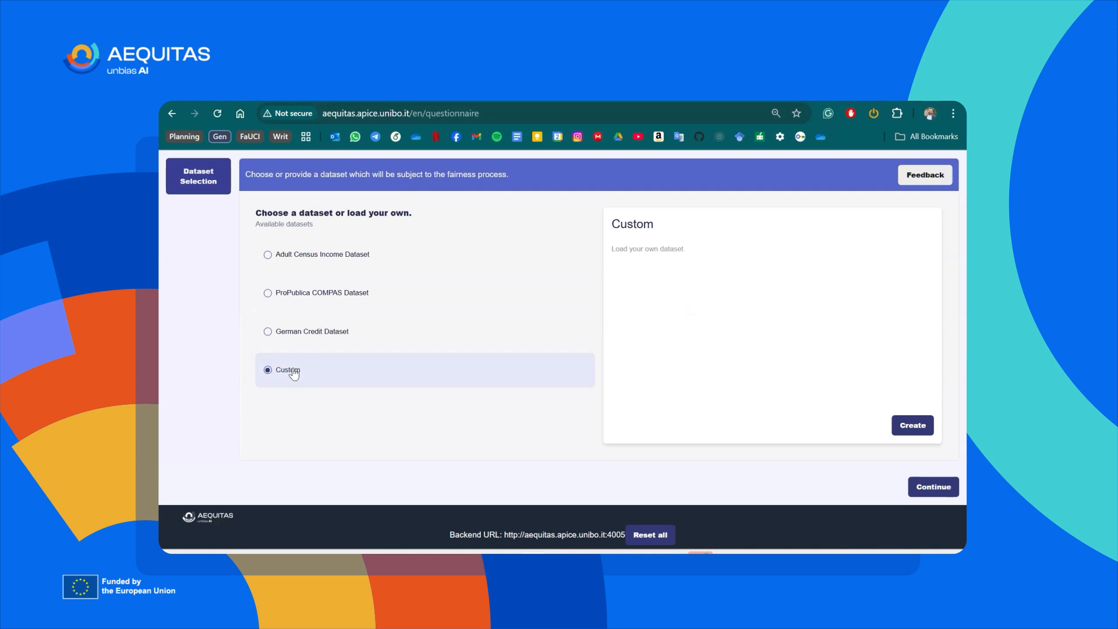
{"action": "left_click", "coordinate": [917, 425]}
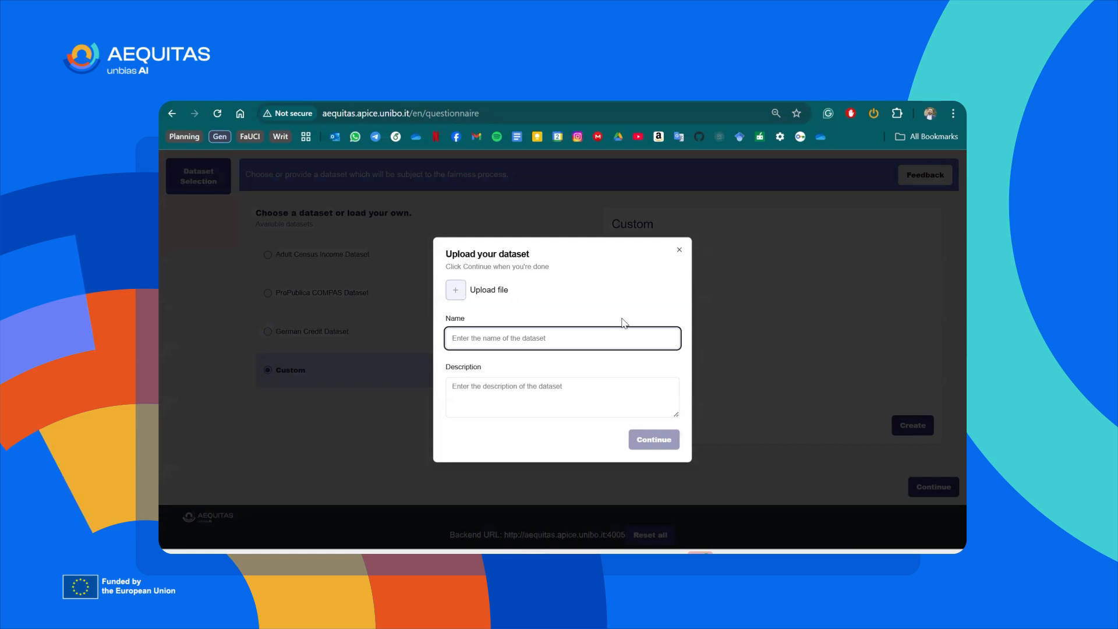
{"action": "left_click", "coordinate": [679, 250]}
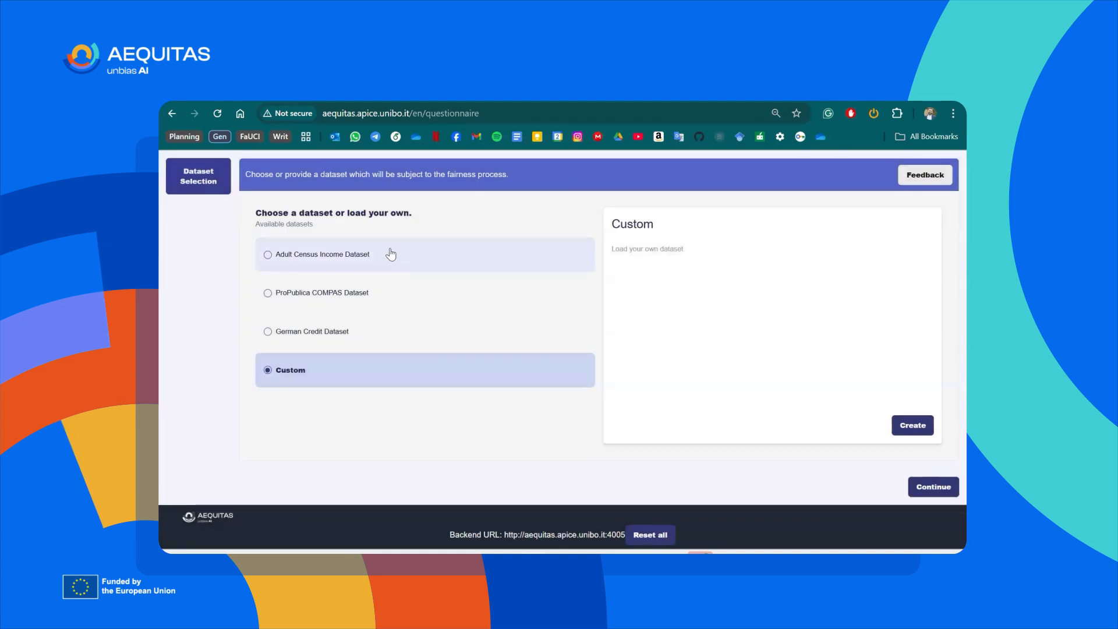
Choose the Adult Census Income Dataset and confirm it after viewing its data through the class column.
{"action": "left_click", "coordinate": [391, 254]}
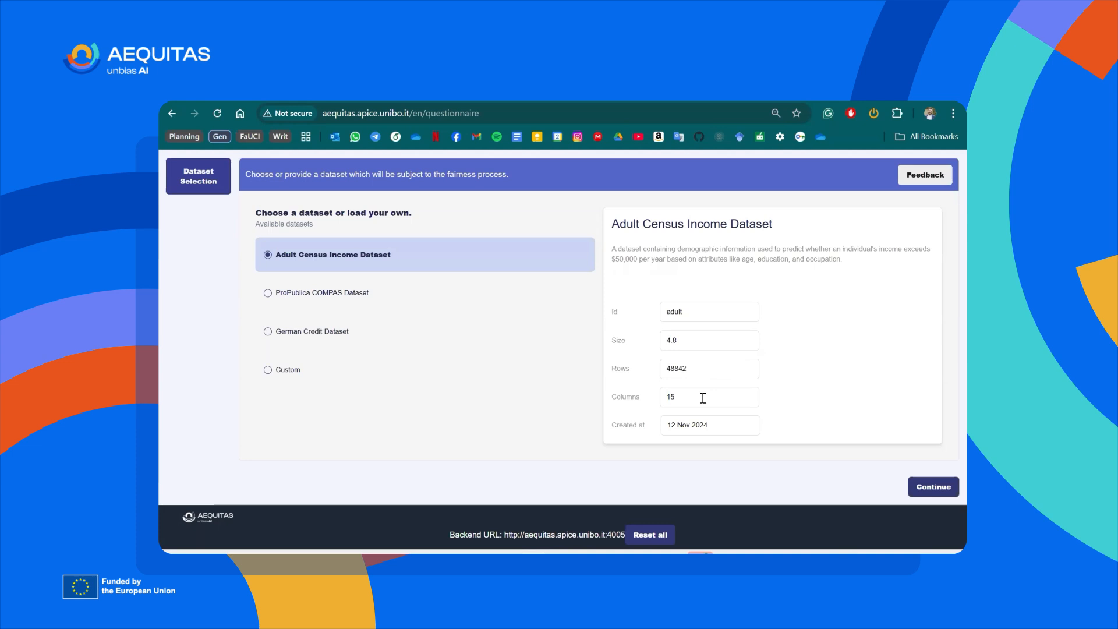
{"action": "left_click", "coordinate": [926, 487]}
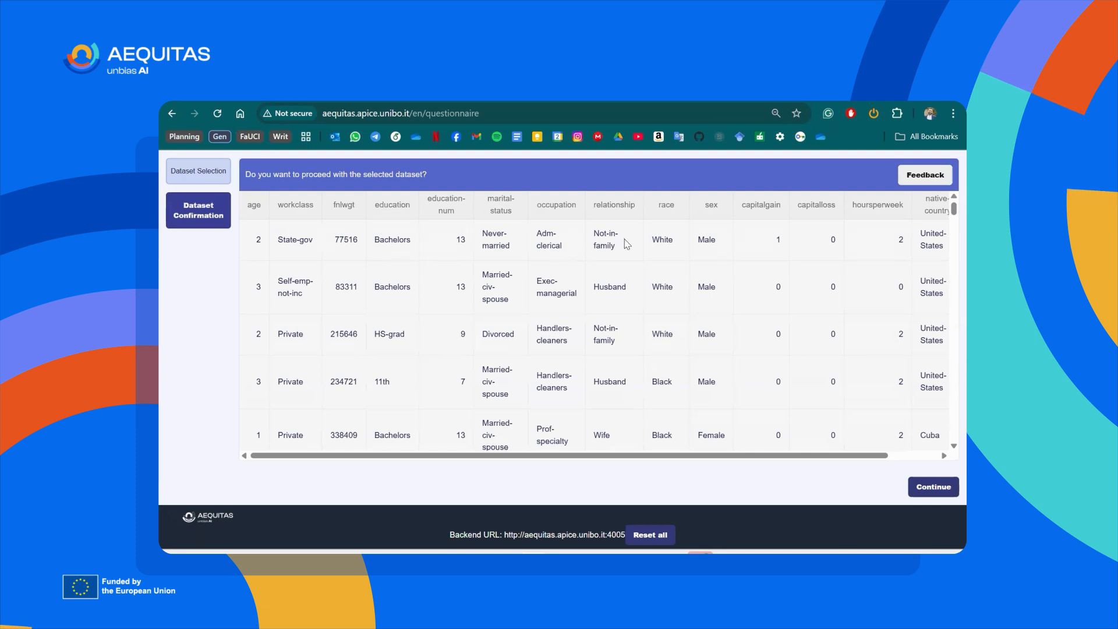
{"action": "scroll", "coordinate": [716, 242], "scroll_direction": "right", "scroll_amount": 2}
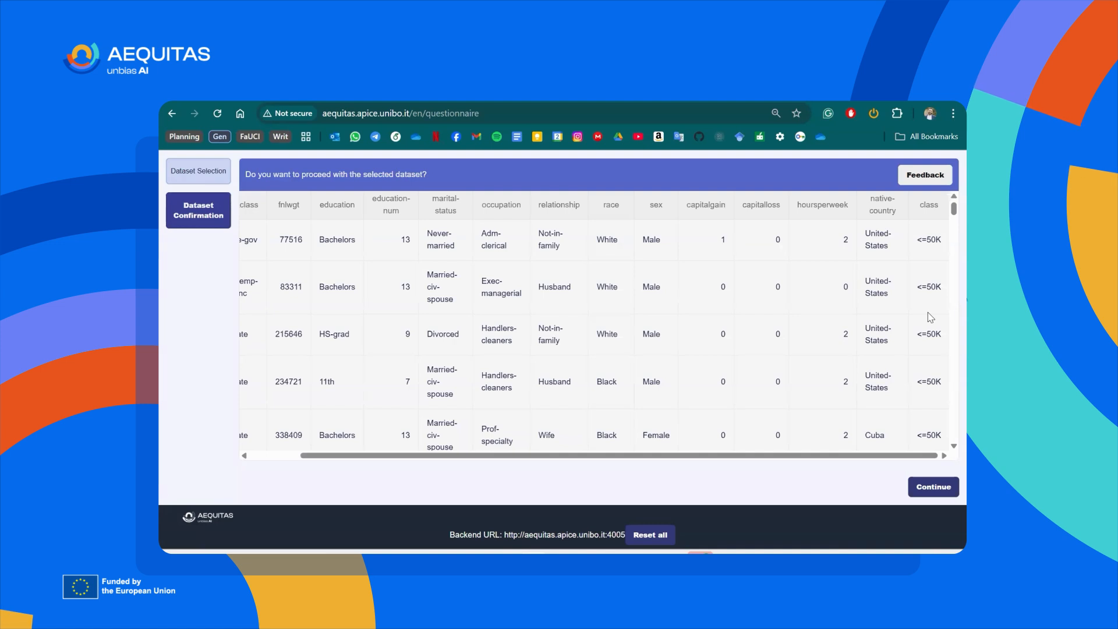
{"action": "left_click", "coordinate": [948, 488]}
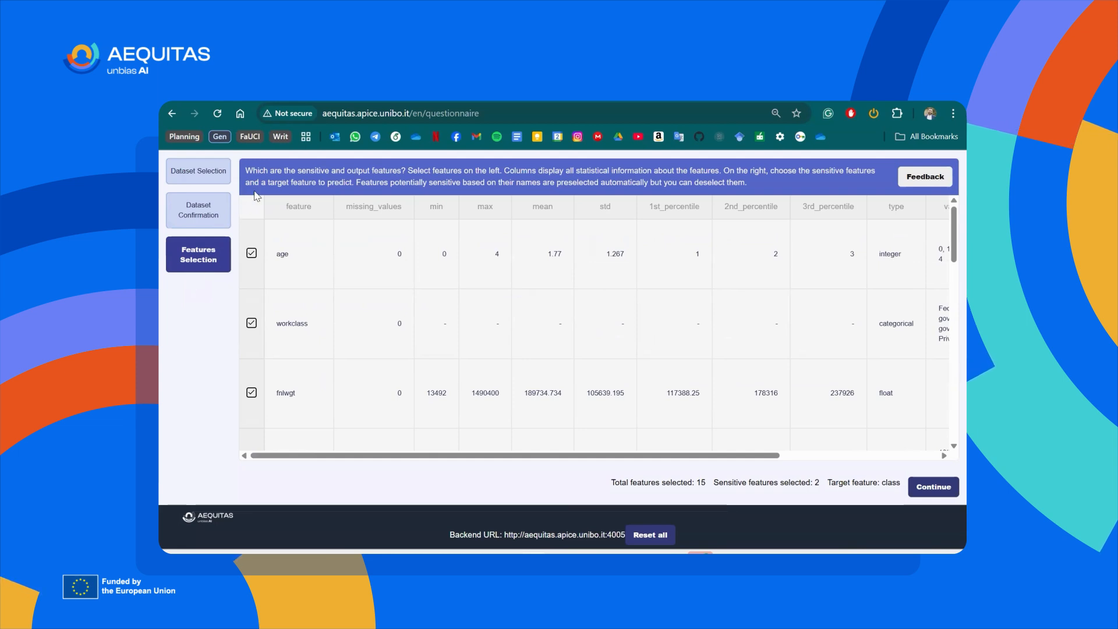
Examine the statistics of the dataset's features and the value distributions of age and race.
{"action": "scroll", "coordinate": [273, 379], "scroll_direction": "down", "scroll_amount": 6}
{"action": "scroll", "coordinate": [279, 447], "scroll_direction": "up", "scroll_amount": 2}
{"action": "scroll", "coordinate": [279, 408], "scroll_direction": "up", "scroll_amount": 5}
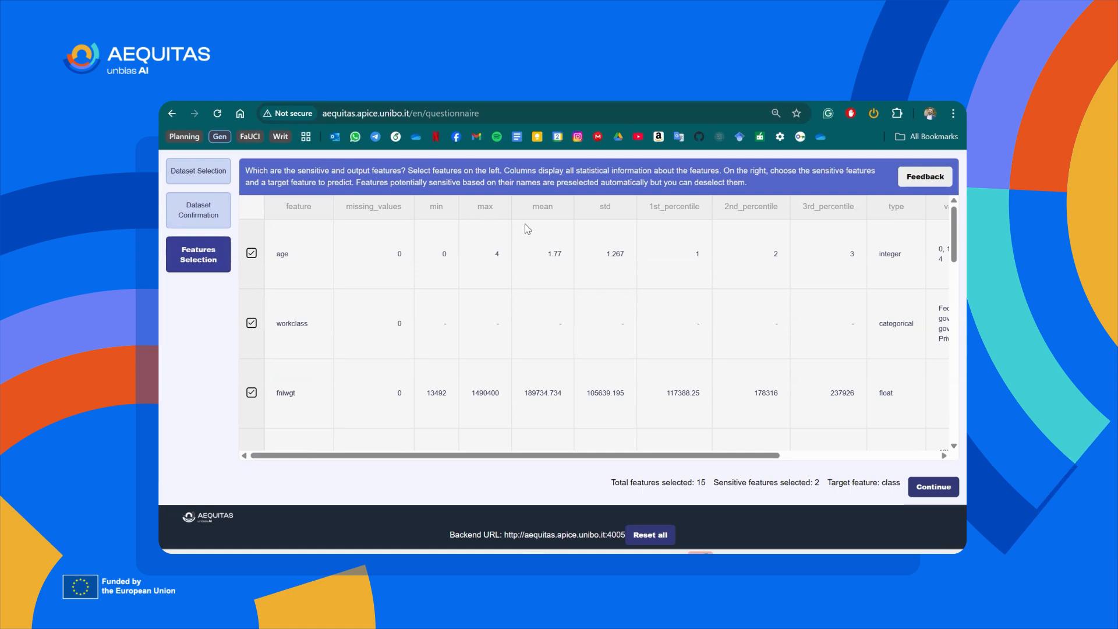
{"action": "scroll", "coordinate": [582, 228], "scroll_direction": "right", "scroll_amount": 3}
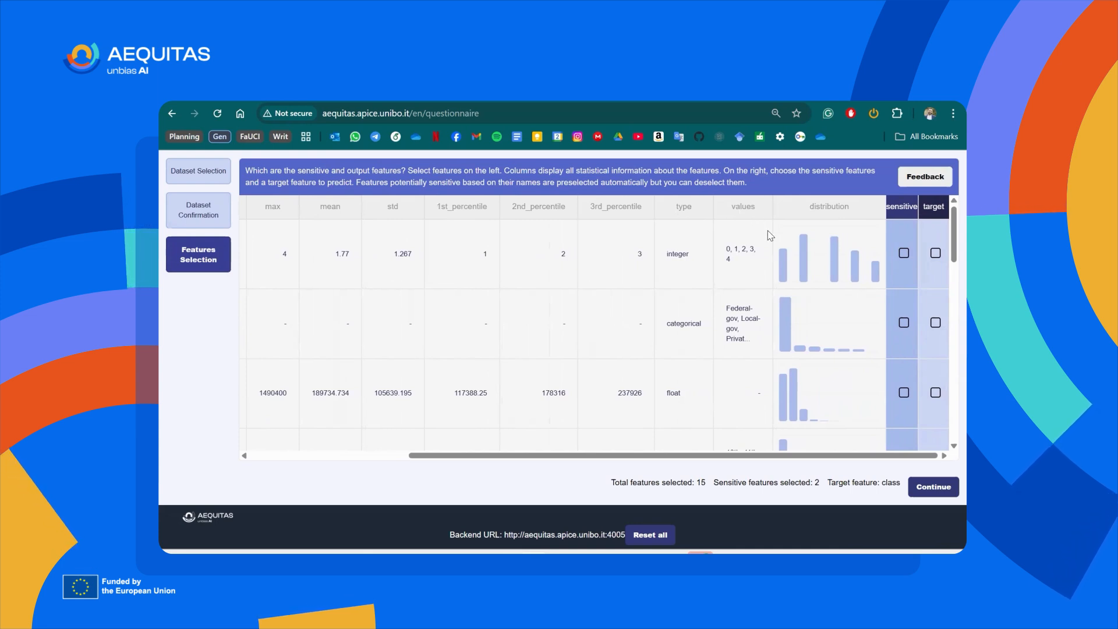
{"action": "mouse_move", "coordinate": [833, 268]}
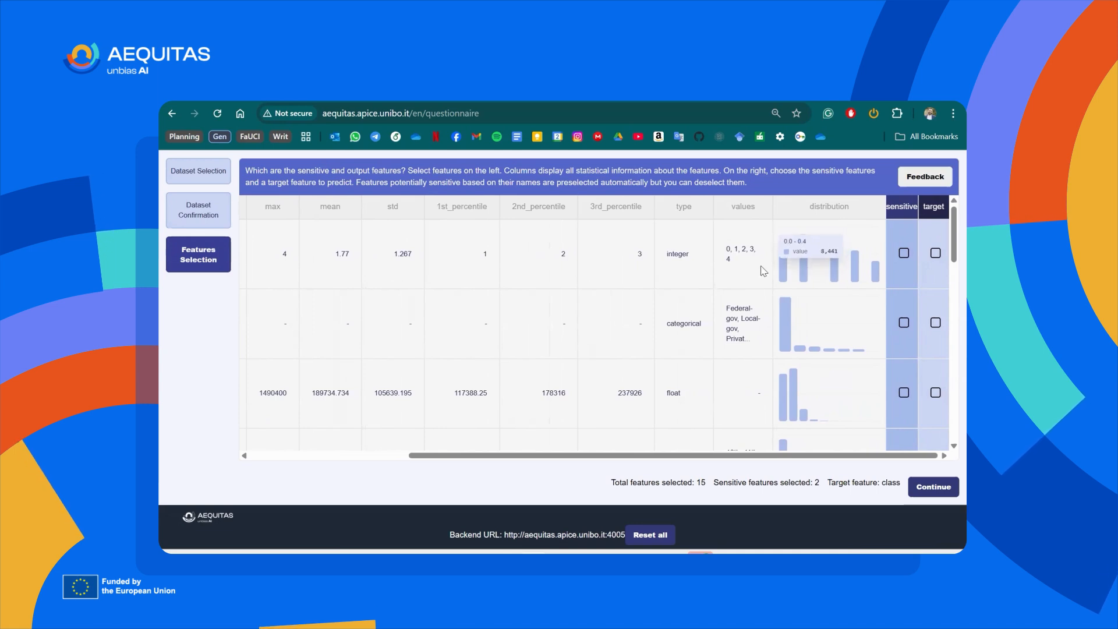
{"action": "scroll", "coordinate": [830, 268], "scroll_direction": "left", "scroll_amount": 10}
{"action": "scroll", "coordinate": [511, 328], "scroll_direction": "down", "scroll_amount": 3}
{"action": "scroll", "coordinate": [512, 328], "scroll_direction": "down", "scroll_amount": 6}
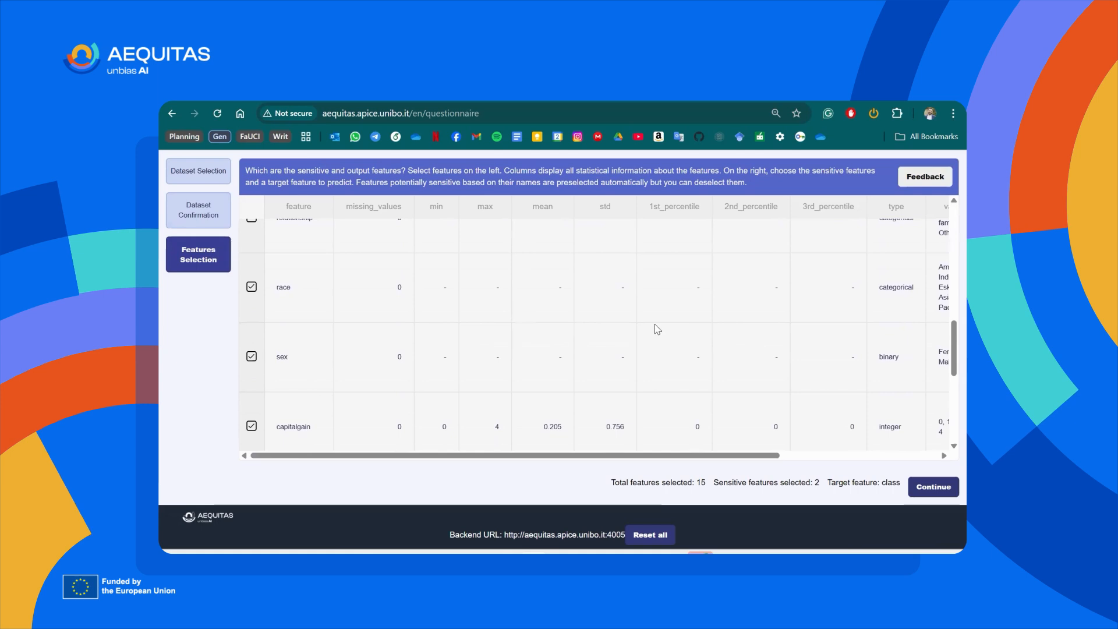
{"action": "scroll", "coordinate": [655, 324], "scroll_direction": "right", "scroll_amount": 10}
{"action": "mouse_move", "coordinate": [786, 287]}
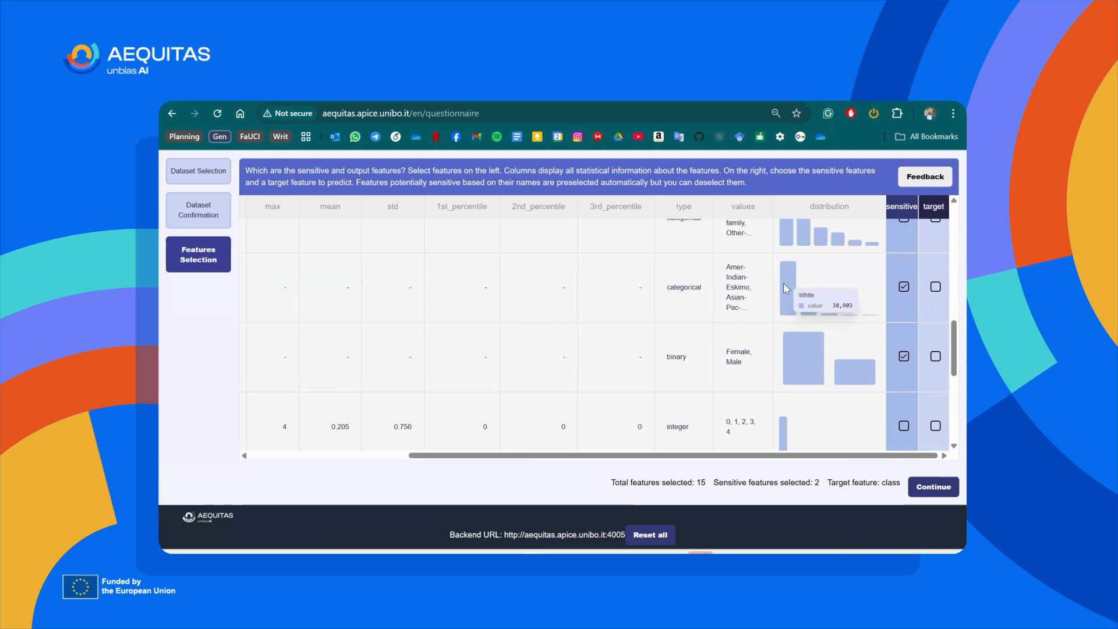
{"action": "scroll", "coordinate": [555, 247], "scroll_direction": "left", "scroll_amount": 5}
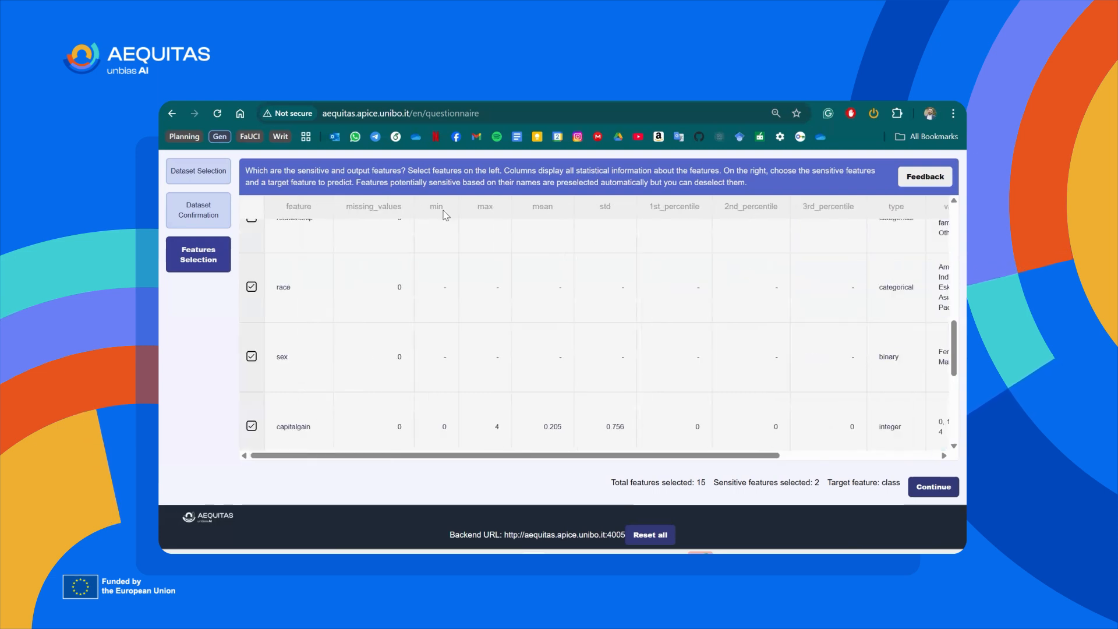
Try excluding the race and relationship features from the selection, including each of them again.
{"action": "left_click", "coordinate": [251, 289]}
{"action": "left_click", "coordinate": [251, 289]}
{"action": "scroll", "coordinate": [251, 288], "scroll_direction": "up", "scroll_amount": 2}
{"action": "left_click", "coordinate": [249, 287]}
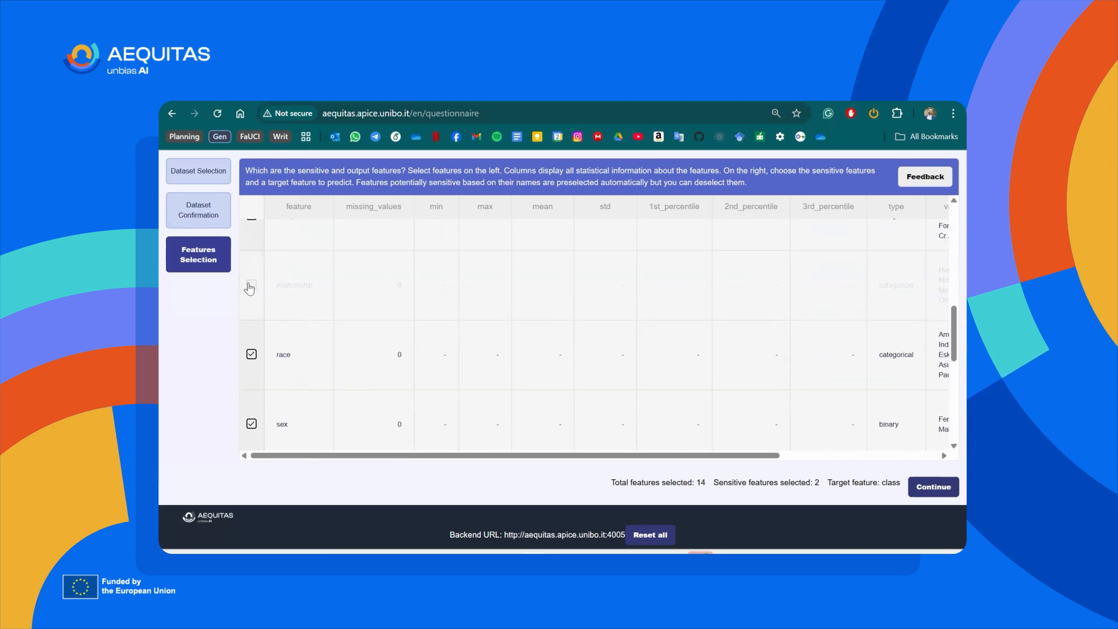
{"action": "left_click", "coordinate": [249, 287]}
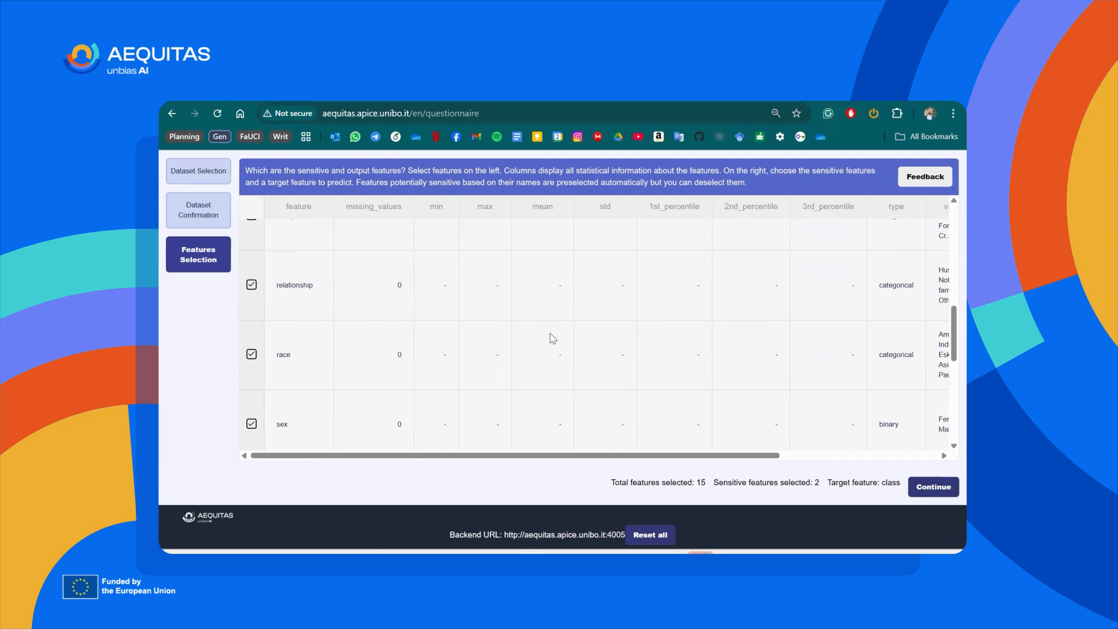
Check the sensitive markings of the race and sex features and the target marking of the class feature.
{"action": "scroll", "coordinate": [553, 338], "scroll_direction": "right", "scroll_amount": 4}
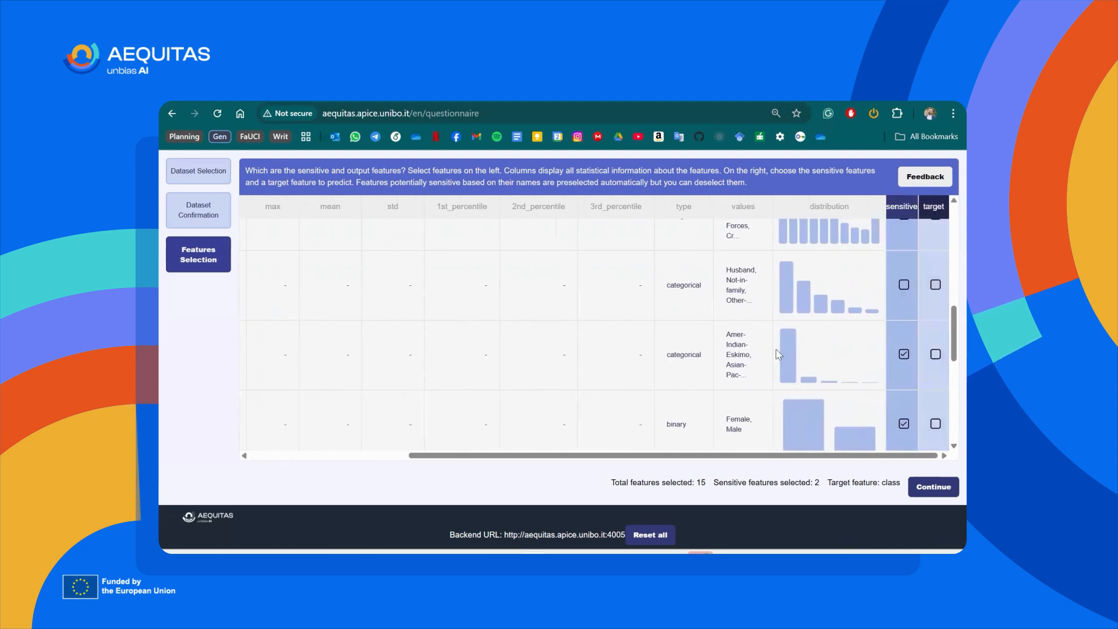
{"action": "scroll", "coordinate": [552, 338], "scroll_direction": "down", "scroll_amount": 1}
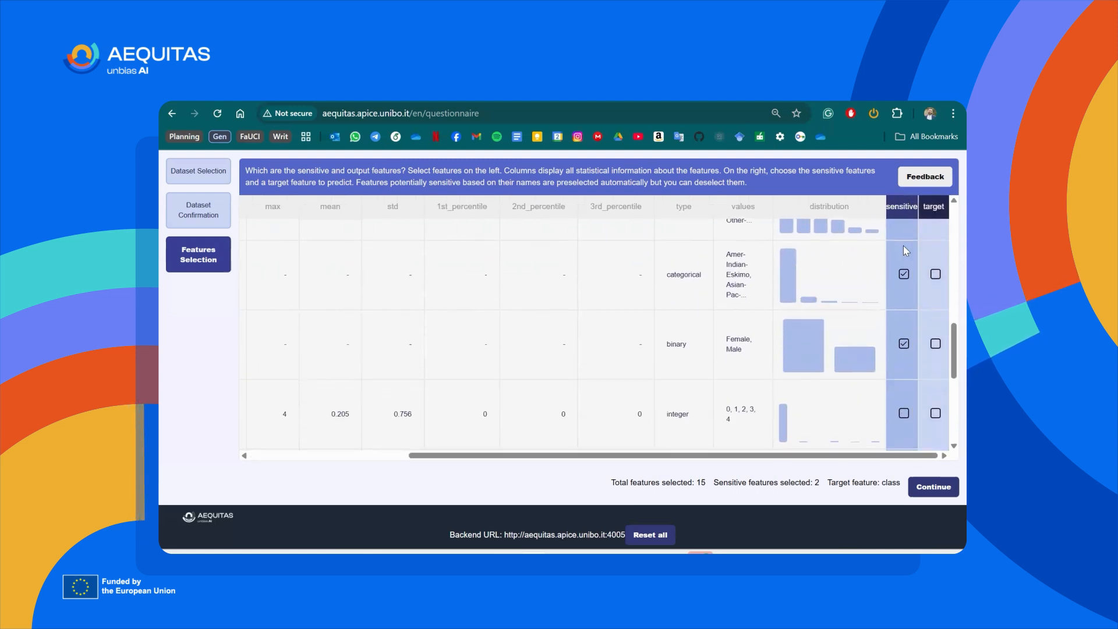
{"action": "scroll", "coordinate": [856, 343], "scroll_direction": "left", "scroll_amount": 4}
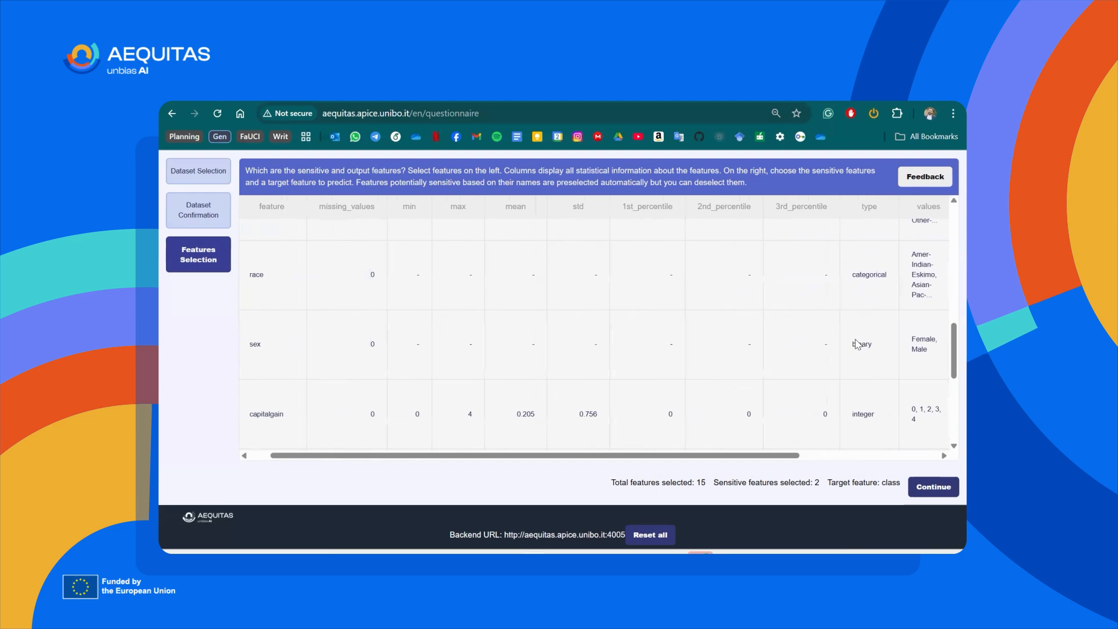
{"action": "scroll", "coordinate": [856, 350], "scroll_direction": "left", "scroll_amount": 1}
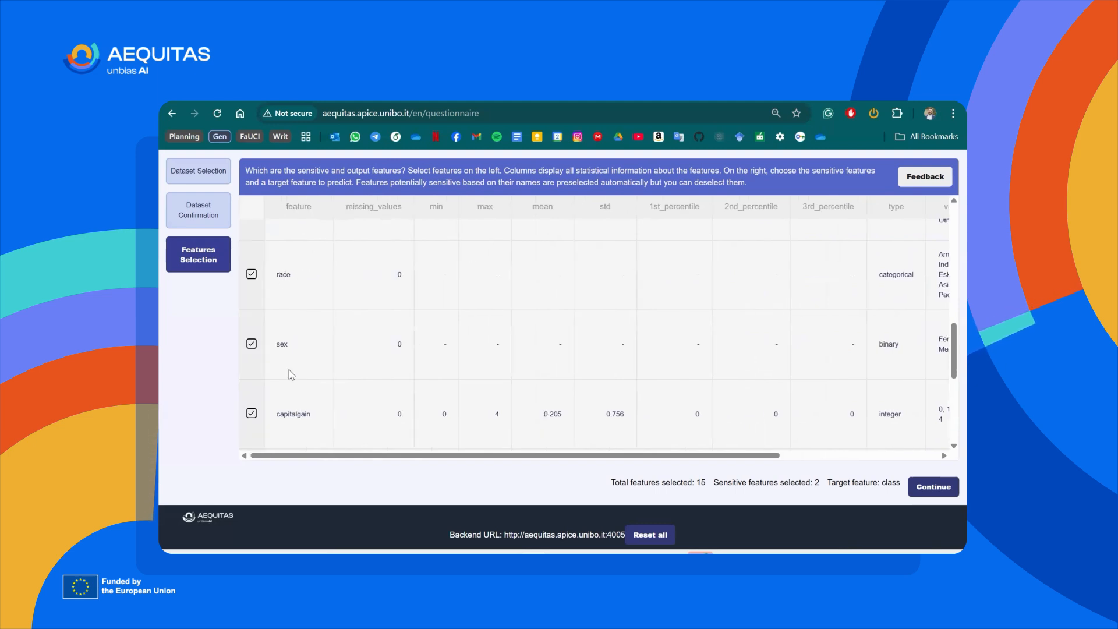
{"action": "scroll", "coordinate": [474, 317], "scroll_direction": "right", "scroll_amount": 5}
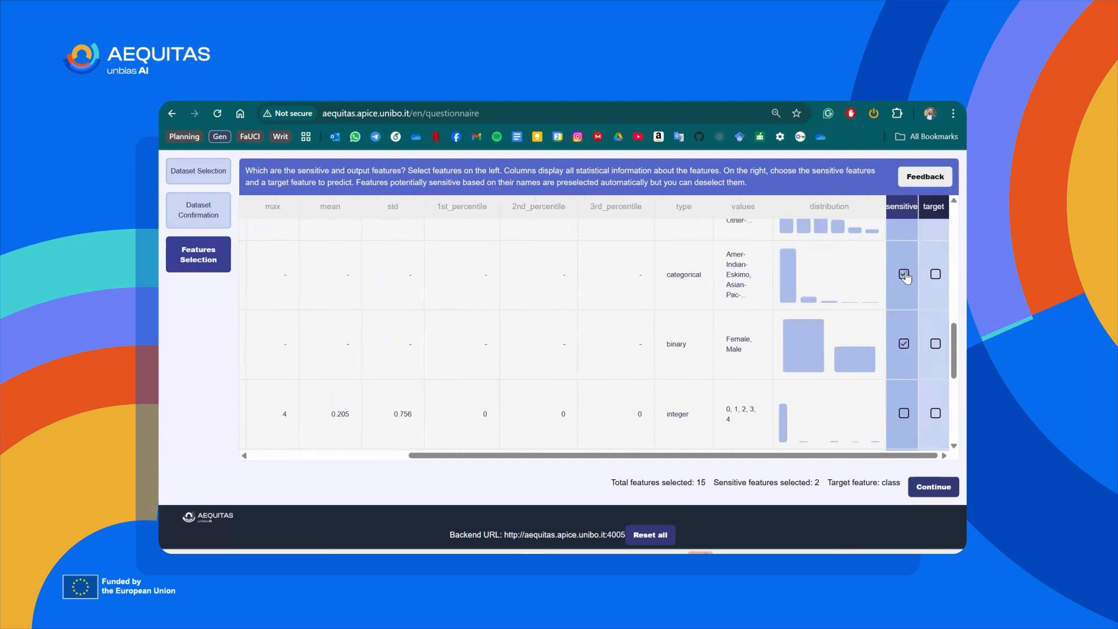
{"action": "scroll", "coordinate": [909, 382], "scroll_direction": "down", "scroll_amount": 5}
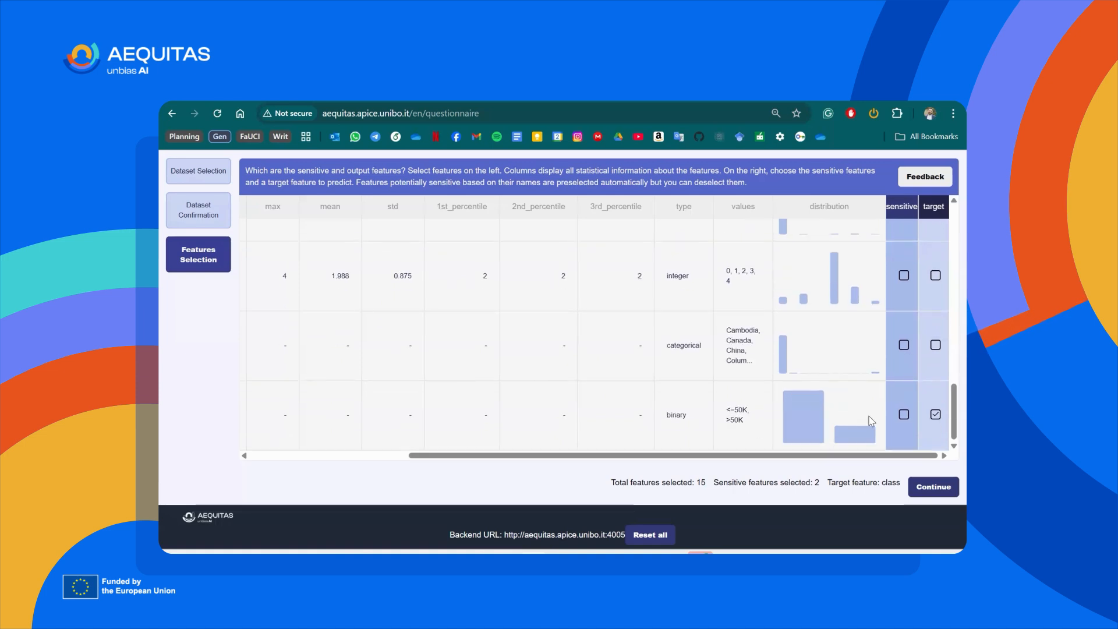
{"action": "scroll", "coordinate": [871, 420], "scroll_direction": "left", "scroll_amount": 5}
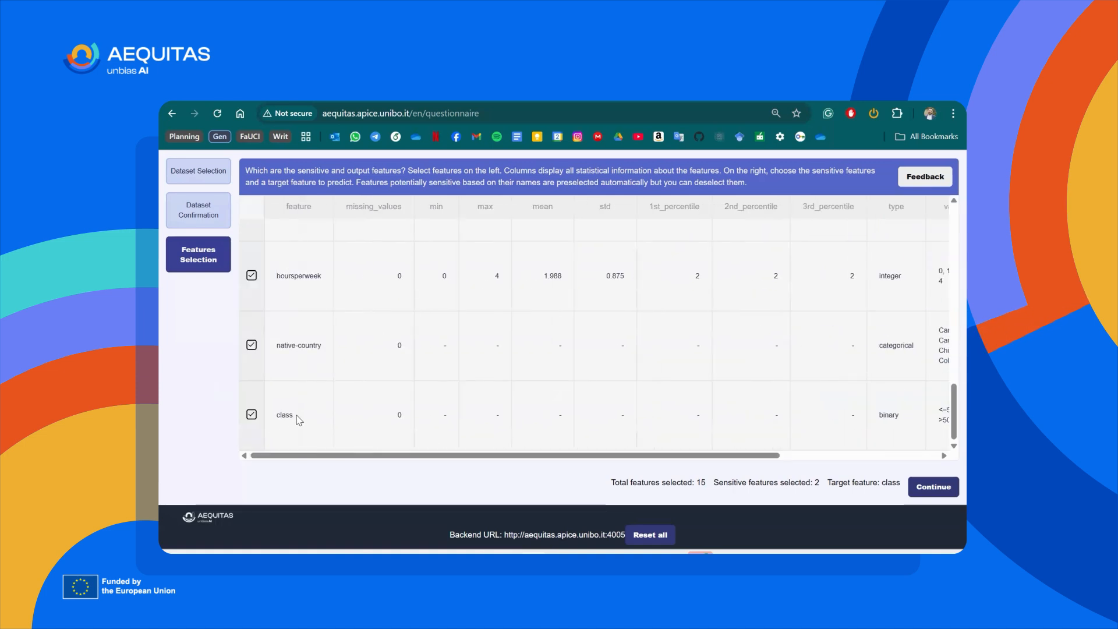
{"action": "scroll", "coordinate": [841, 431], "scroll_direction": "right", "scroll_amount": 5}
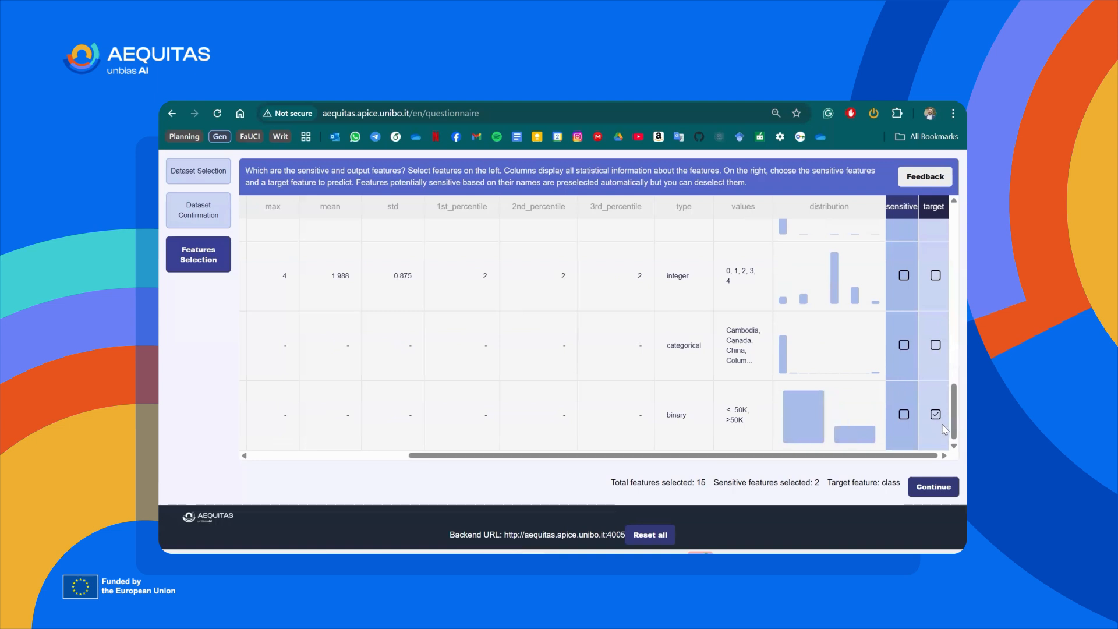
Accept the feature selection and enlarge the proxies page to read the correlation matrix heatmap.
{"action": "left_click", "coordinate": [920, 488]}
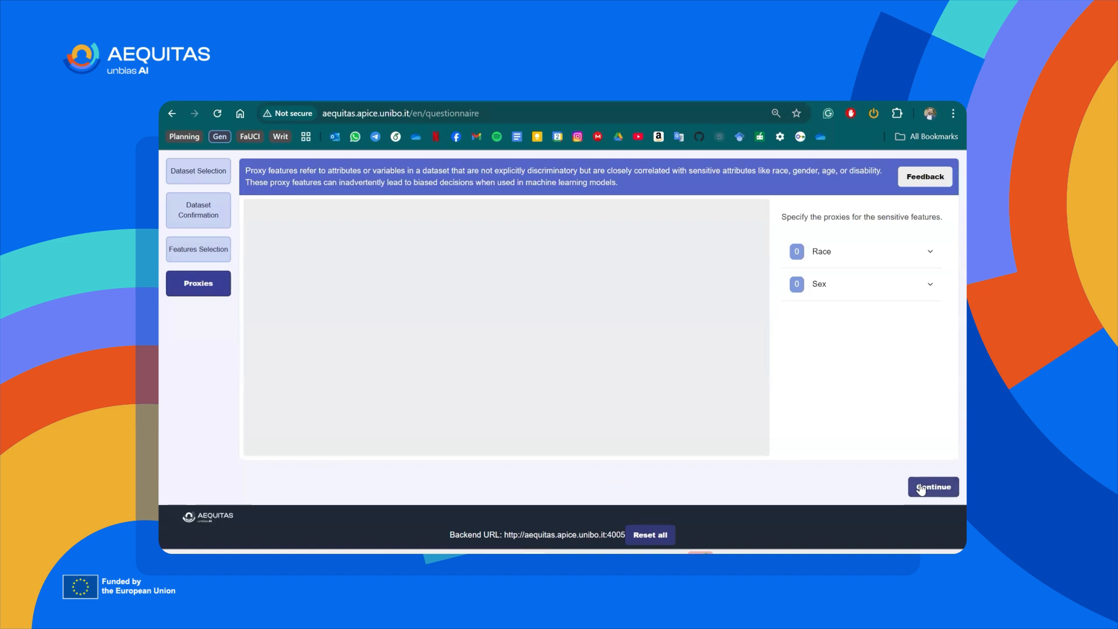
{"action": "key", "text": "ctrl+plus"}
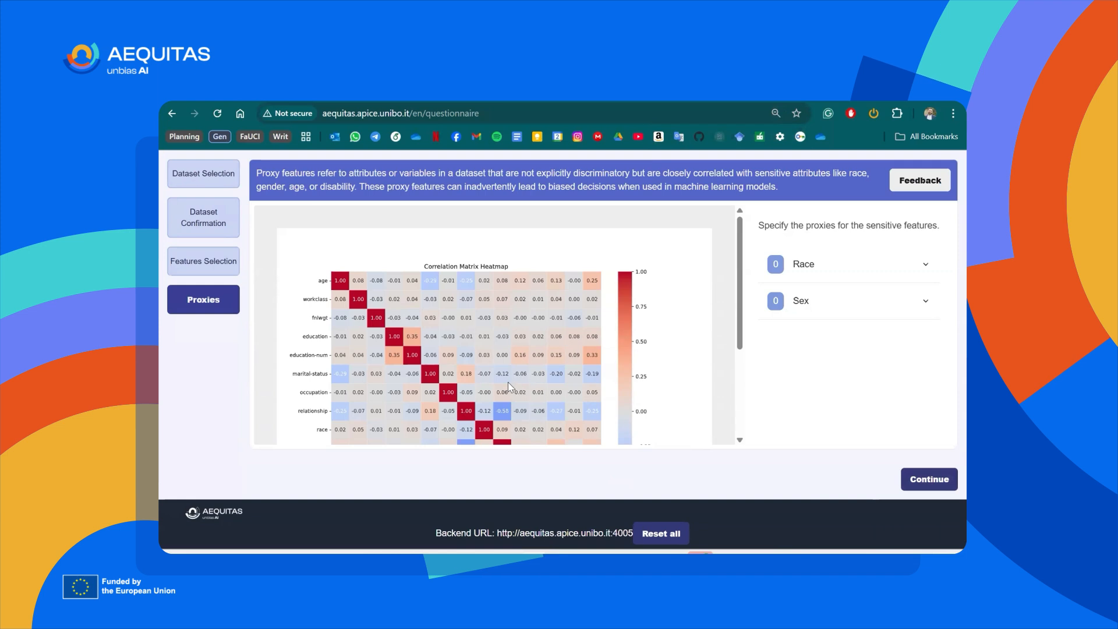
{"action": "mouse_move", "coordinate": [508, 383]}
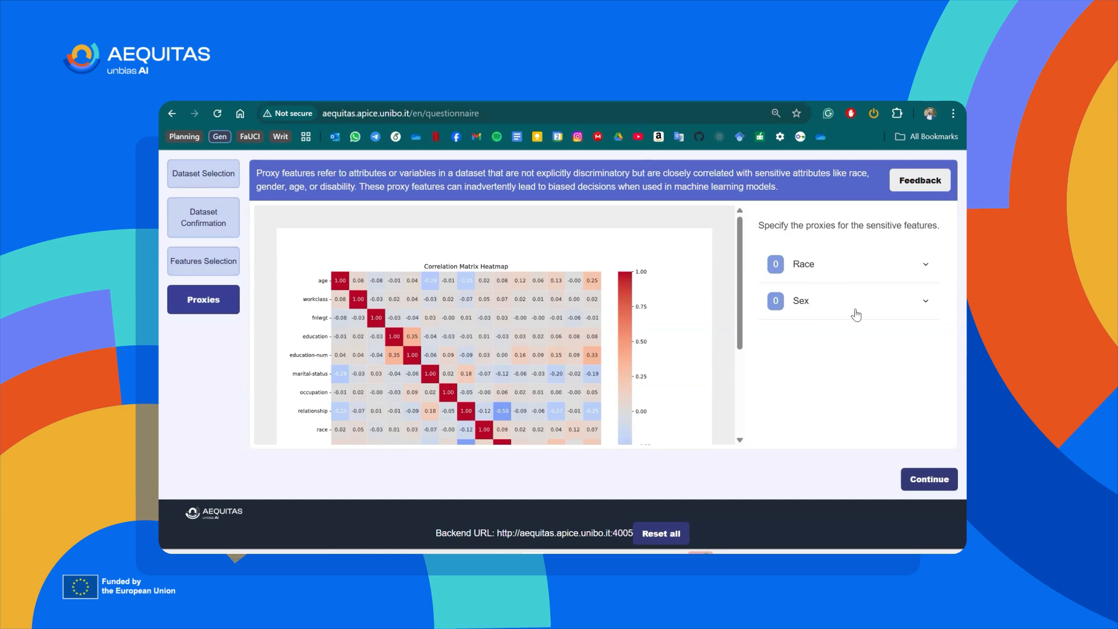
Mark relationship as a proxy for the sex feature, consulting the correlation matrix heatmap, and accept the proxies.
{"action": "left_click", "coordinate": [820, 300]}
{"action": "scroll", "coordinate": [815, 373], "scroll_direction": "down", "scroll_amount": 2}
{"action": "scroll", "coordinate": [815, 391], "scroll_direction": "down", "scroll_amount": 2}
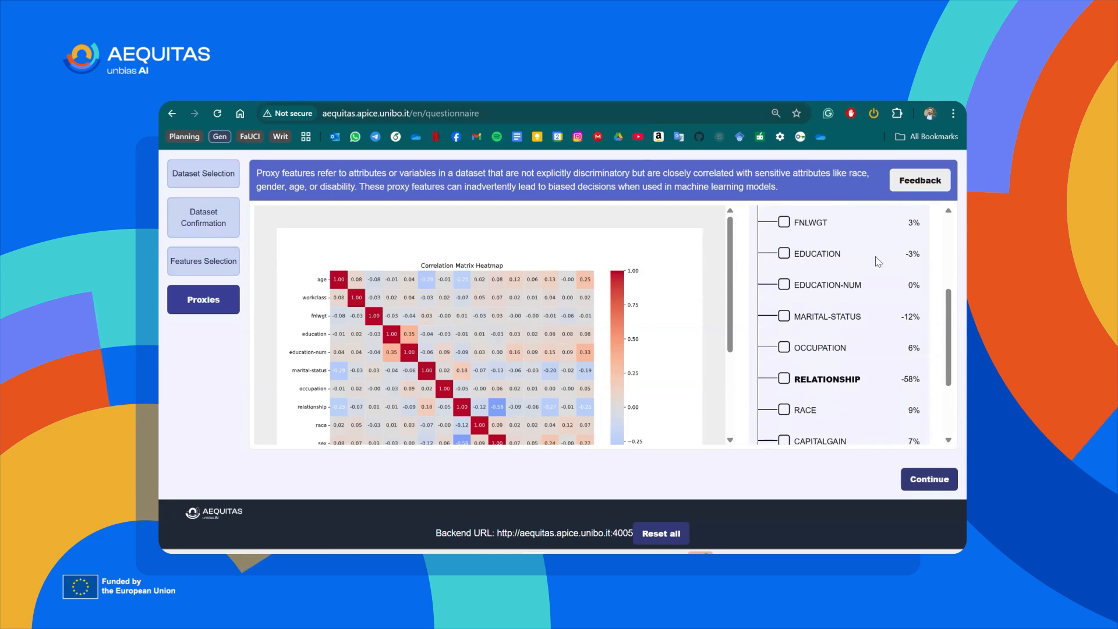
{"action": "scroll", "coordinate": [557, 339], "scroll_direction": "down", "scroll_amount": 2}
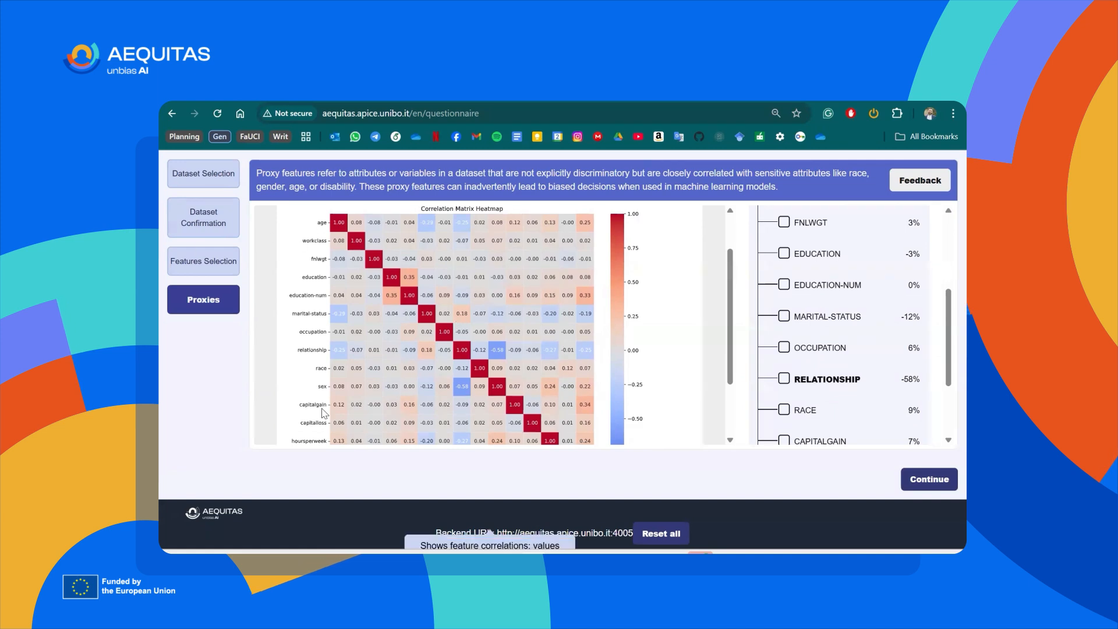
{"action": "scroll", "coordinate": [324, 414], "scroll_direction": "down", "scroll_amount": 3}
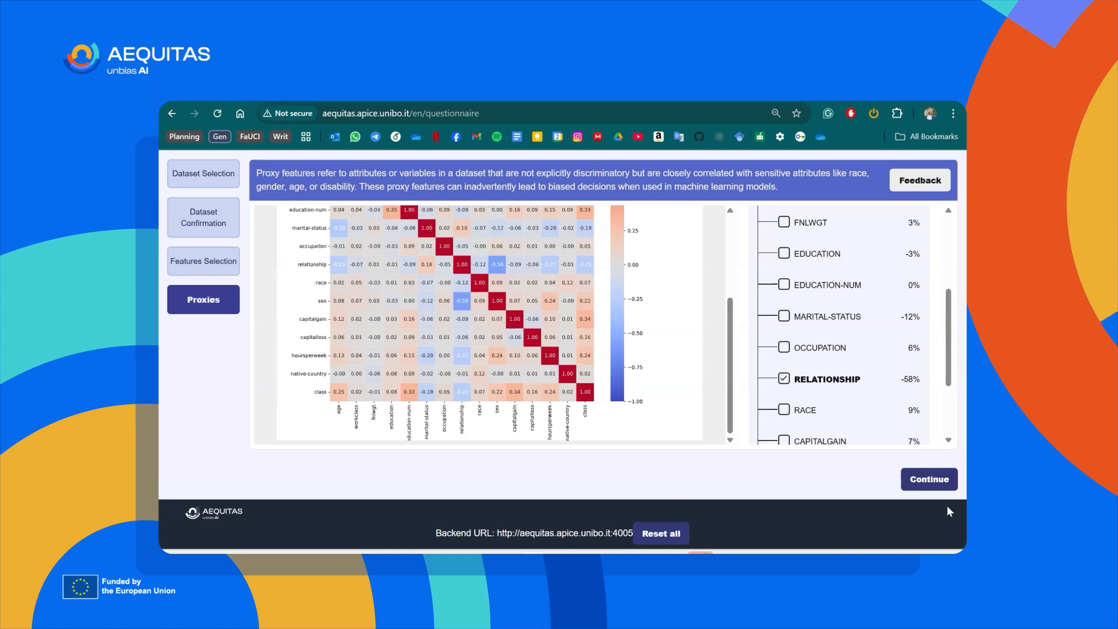
{"action": "left_click", "coordinate": [916, 486]}
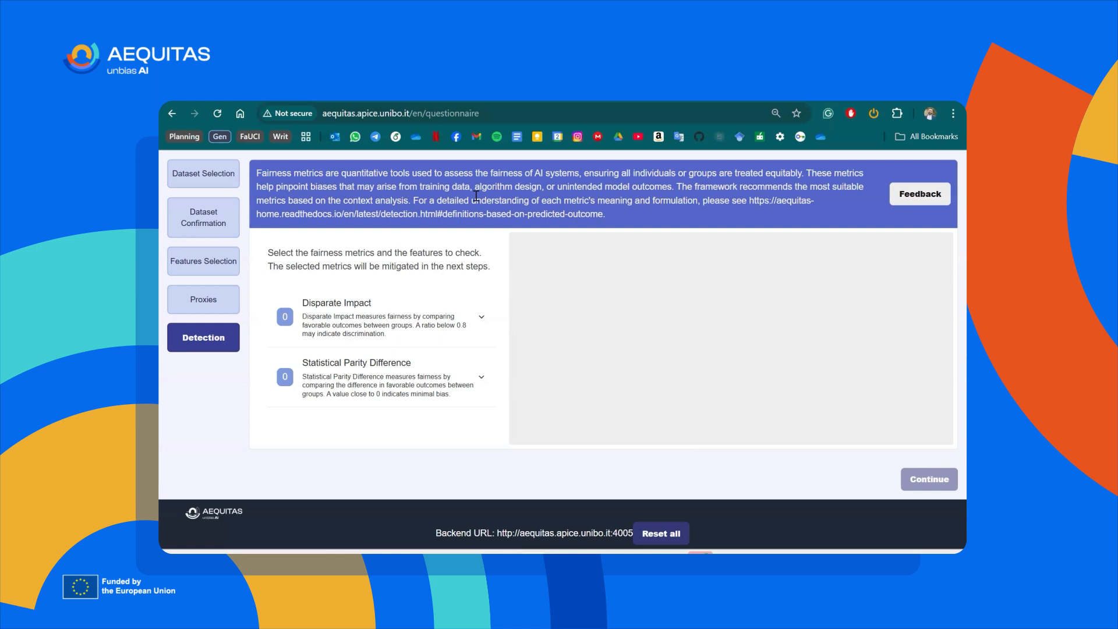
Select sex as the feature to check with the Statistical Parity Difference metric.
{"action": "left_click", "coordinate": [387, 394]}
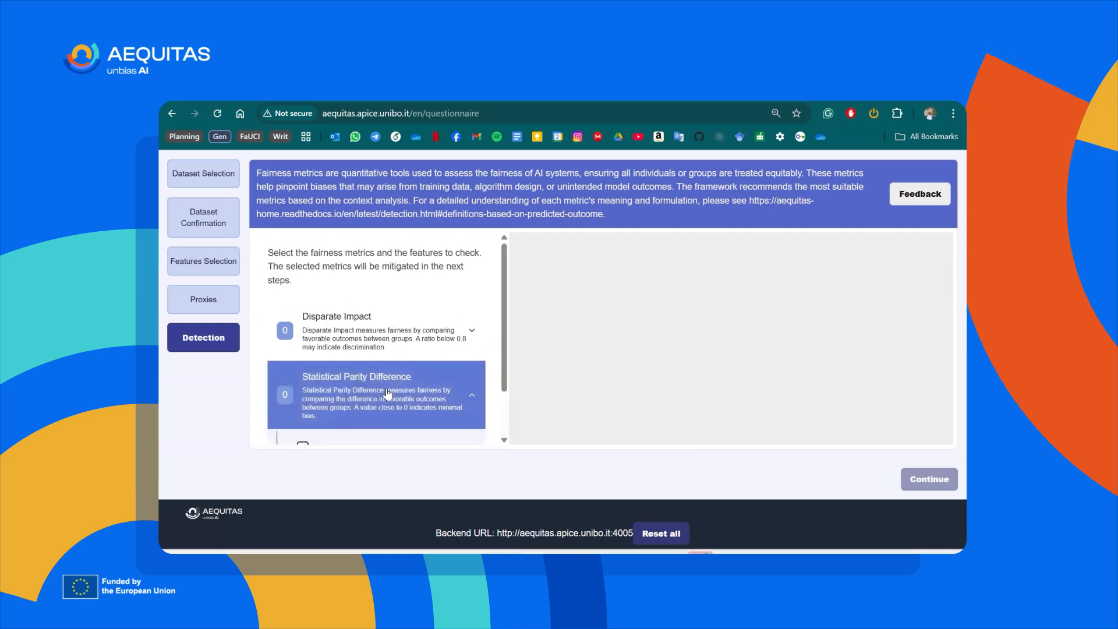
{"action": "scroll", "coordinate": [387, 395], "scroll_direction": "down", "scroll_amount": 2}
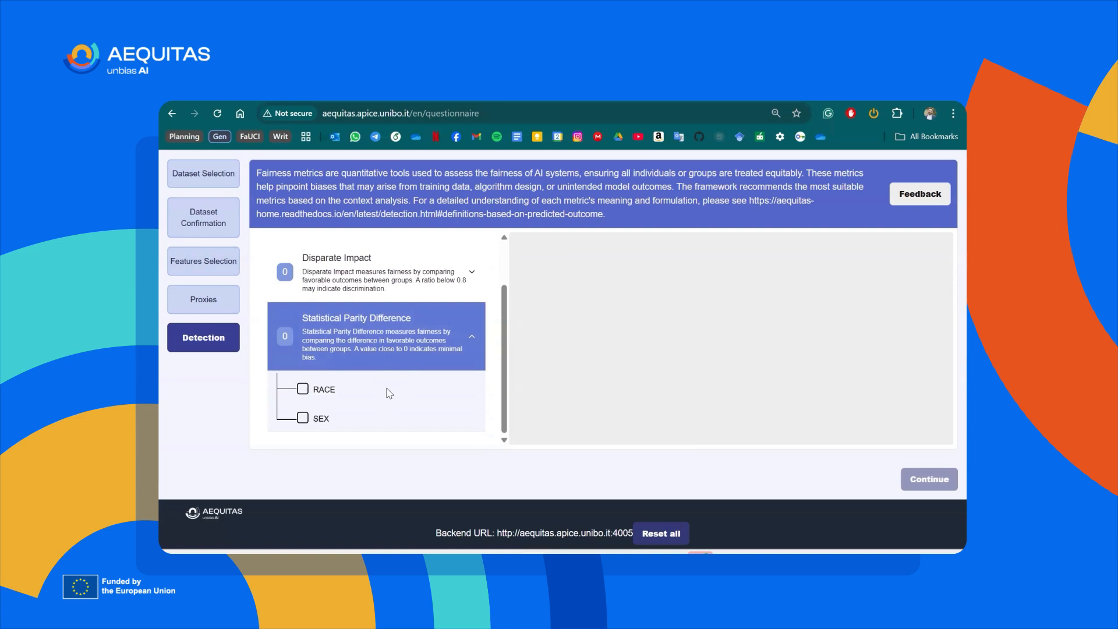
{"action": "left_click", "coordinate": [302, 419]}
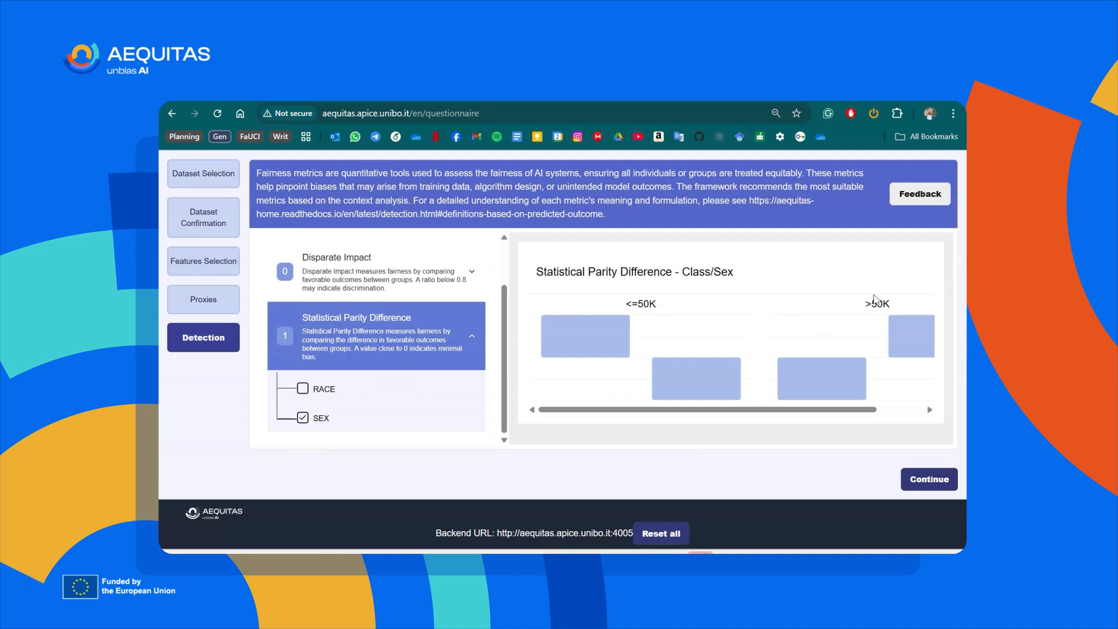
Inspect the female and male statistical parity values for the <=50K and >50K classes and accept the detection selection.
{"action": "mouse_move", "coordinate": [589, 325]}
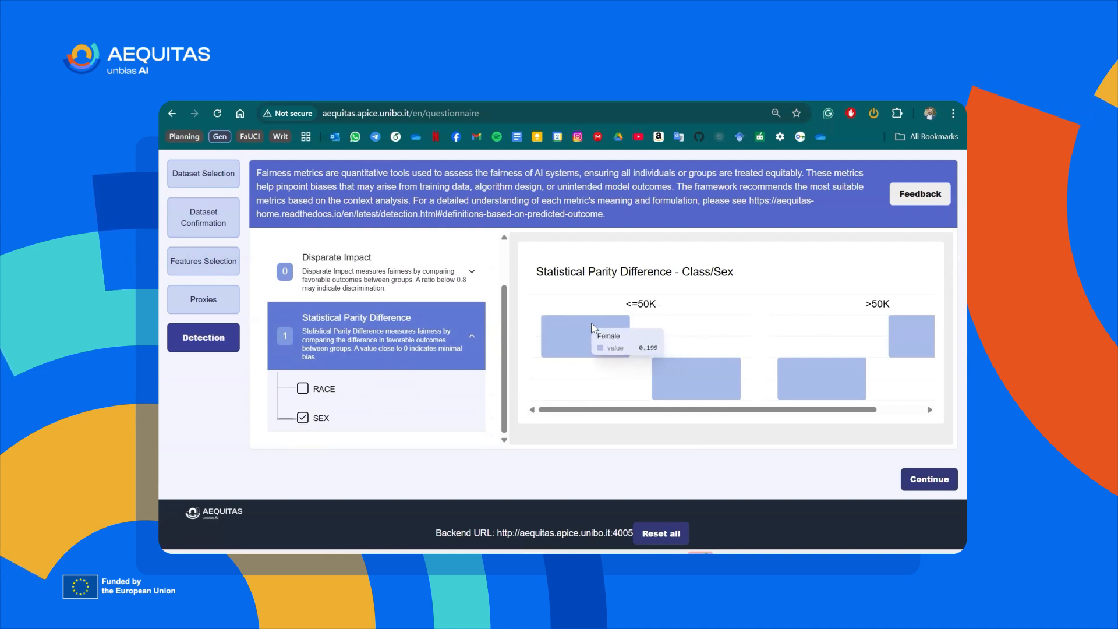
{"action": "mouse_move", "coordinate": [686, 368]}
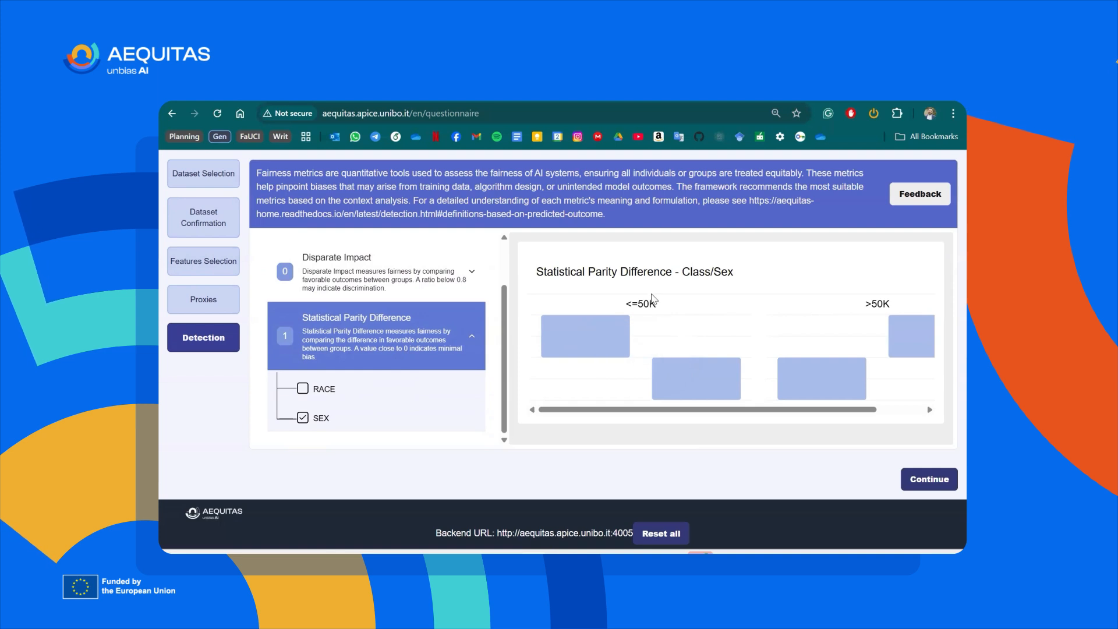
{"action": "mouse_move", "coordinate": [793, 398]}
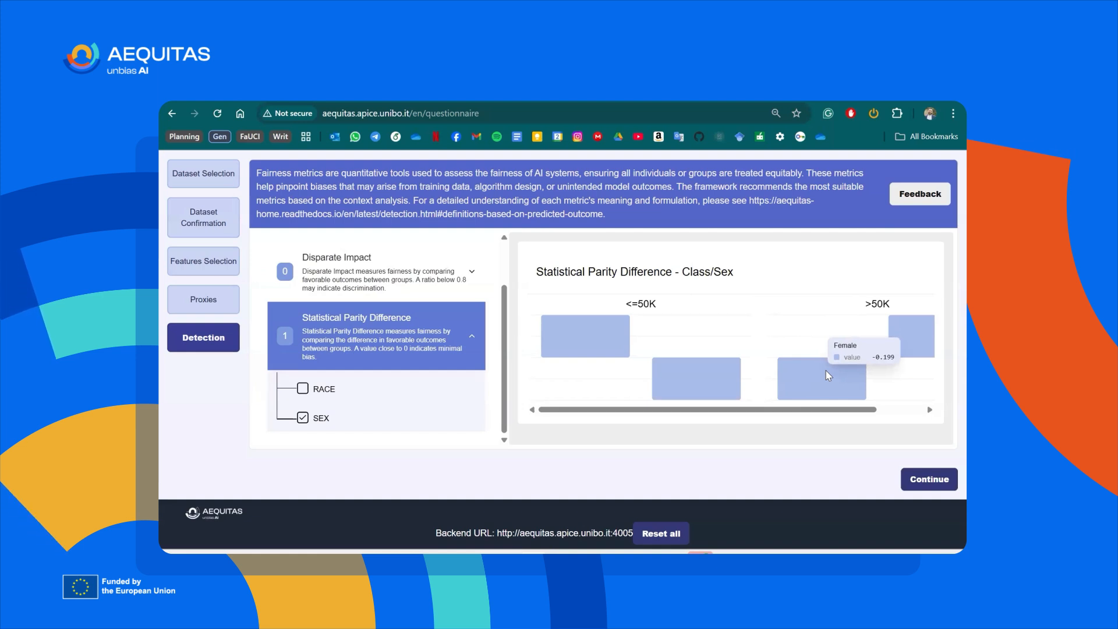
{"action": "mouse_move", "coordinate": [726, 369]}
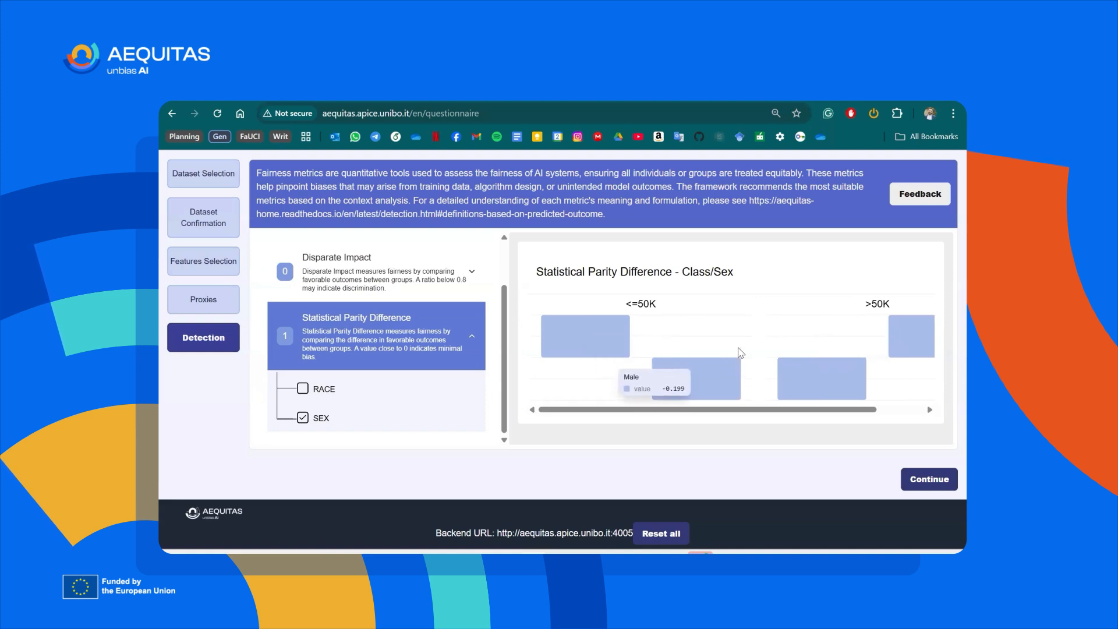
{"action": "scroll", "coordinate": [757, 349], "scroll_direction": "right", "scroll_amount": 2}
{"action": "mouse_move", "coordinate": [854, 336]}
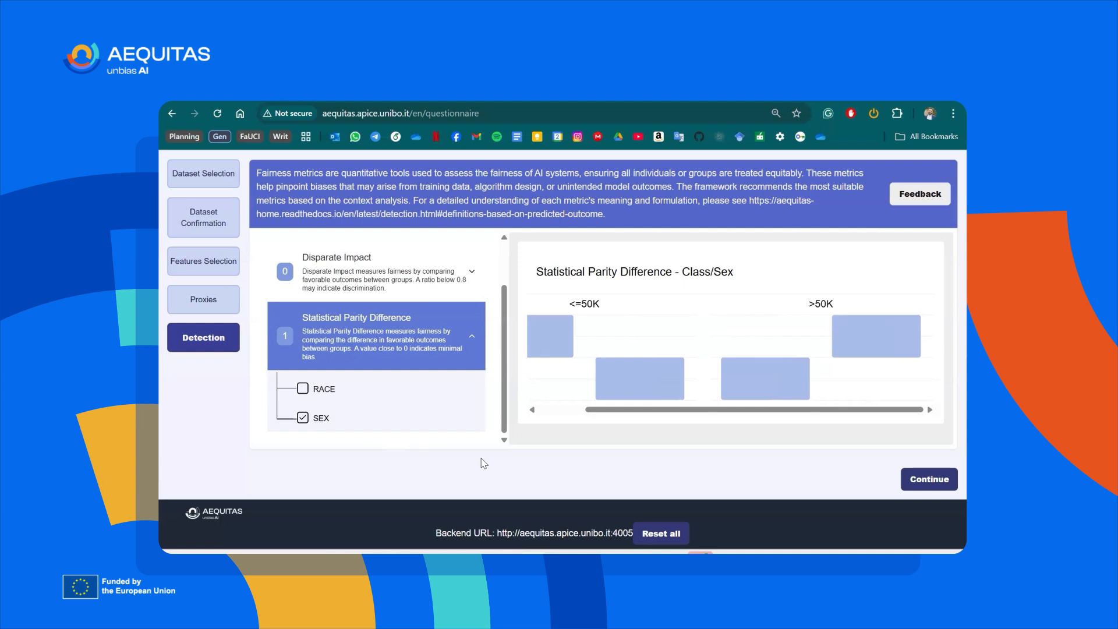
{"action": "left_click", "coordinate": [930, 481]}
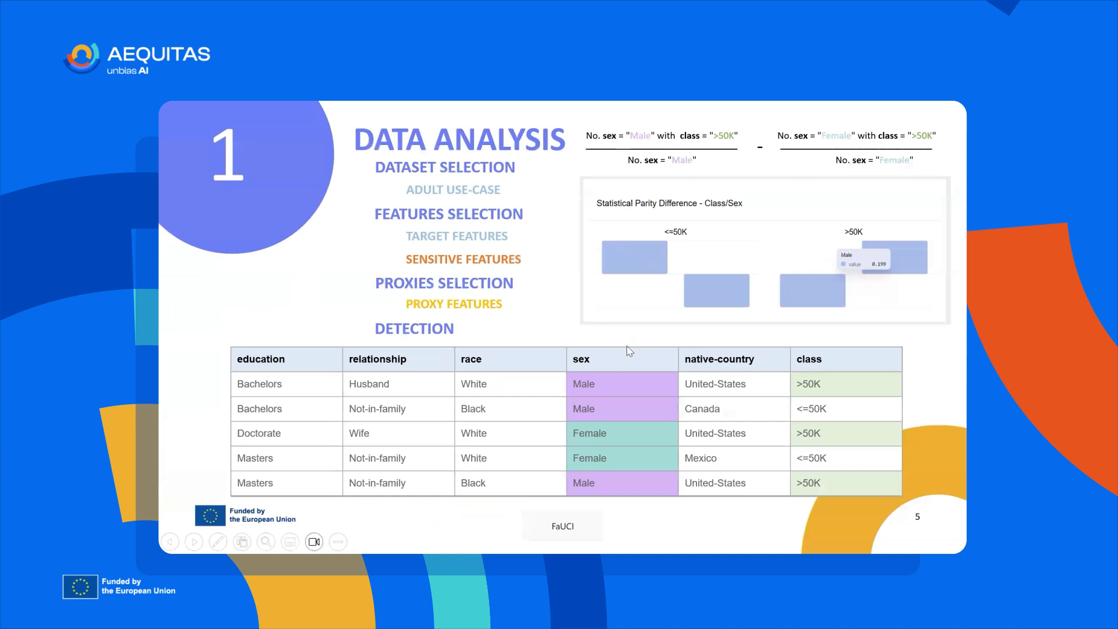
{"action": "left_click", "coordinate": [629, 351]}
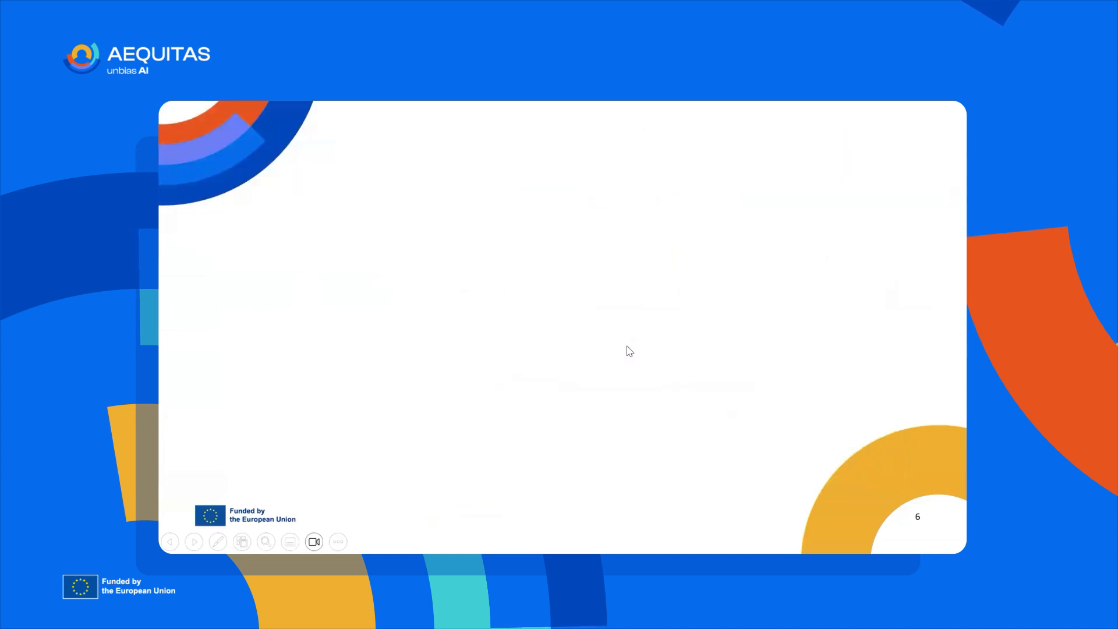
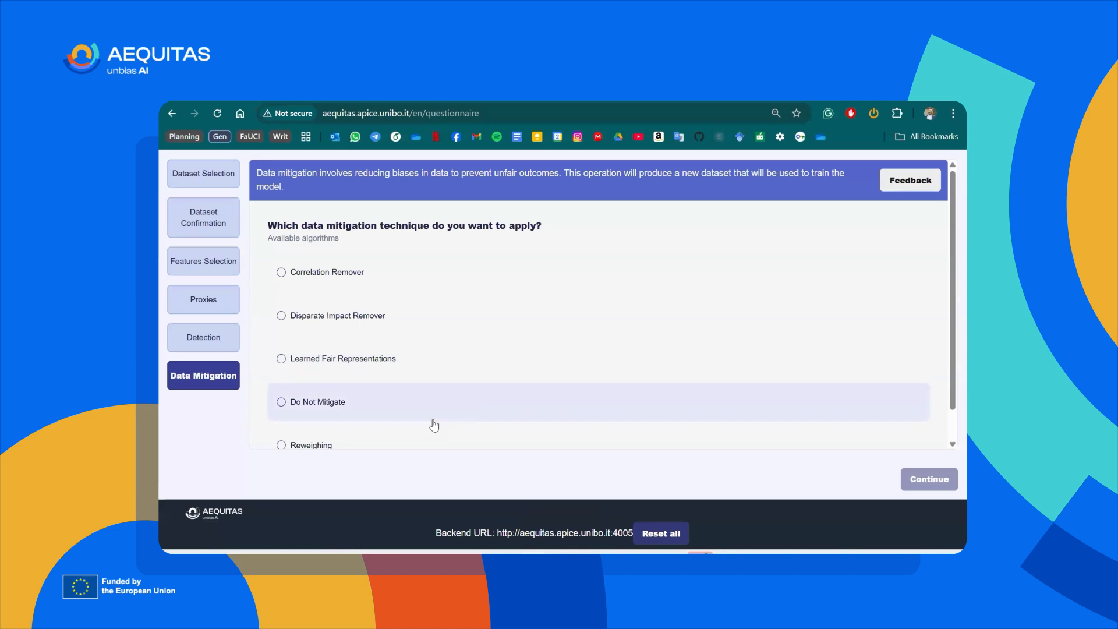
Choose Do Not Mitigate as the data mitigation technique and continue to model mitigation.
{"action": "left_click", "coordinate": [321, 410]}
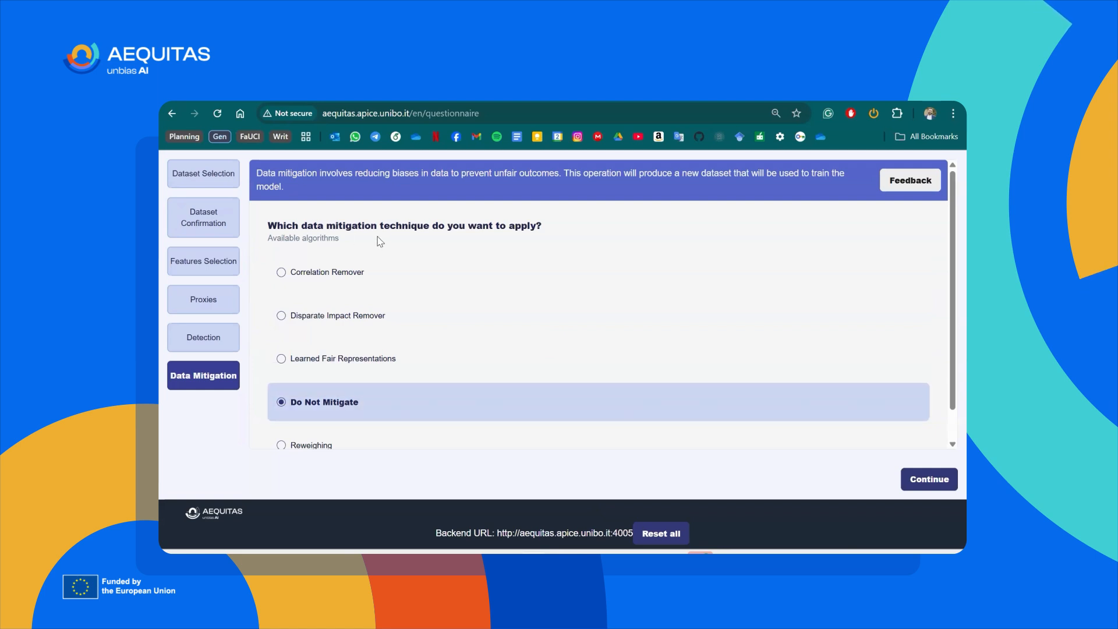
{"action": "left_click", "coordinate": [930, 483]}
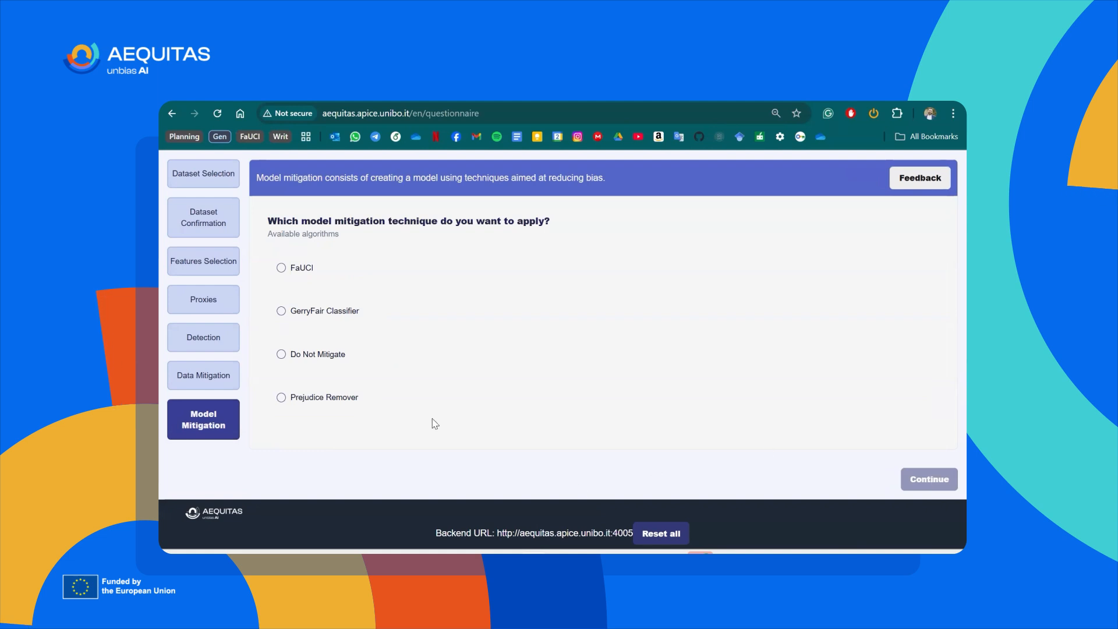
Choose Do Not Mitigate for model mitigation to view the outcome mitigation options, and return to the model mitigation choice.
{"action": "left_click", "coordinate": [294, 355]}
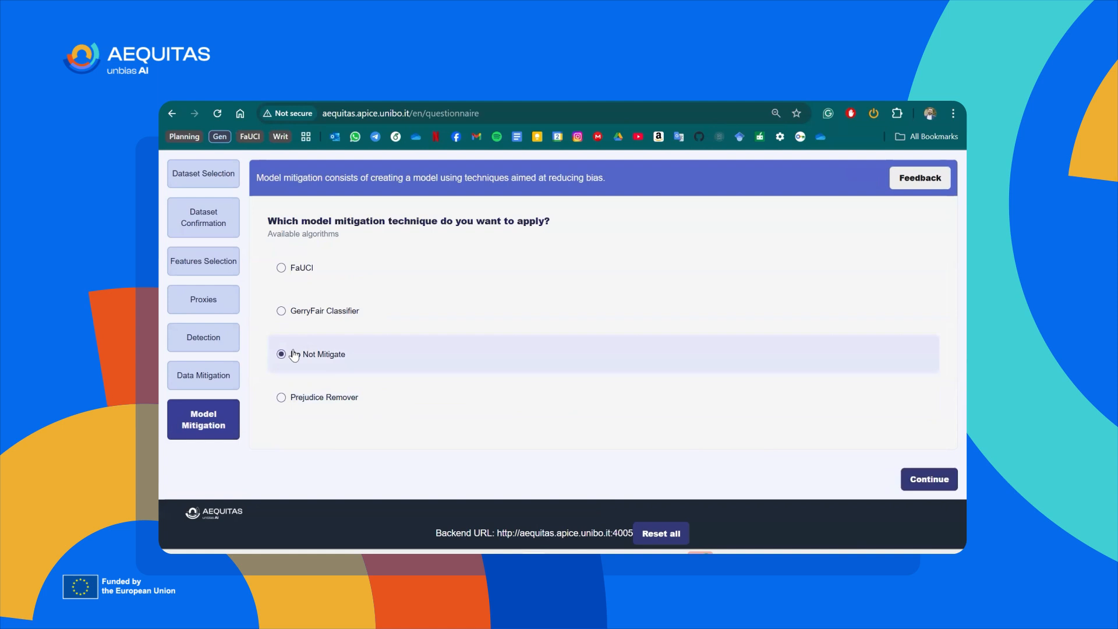
{"action": "left_click", "coordinate": [919, 488]}
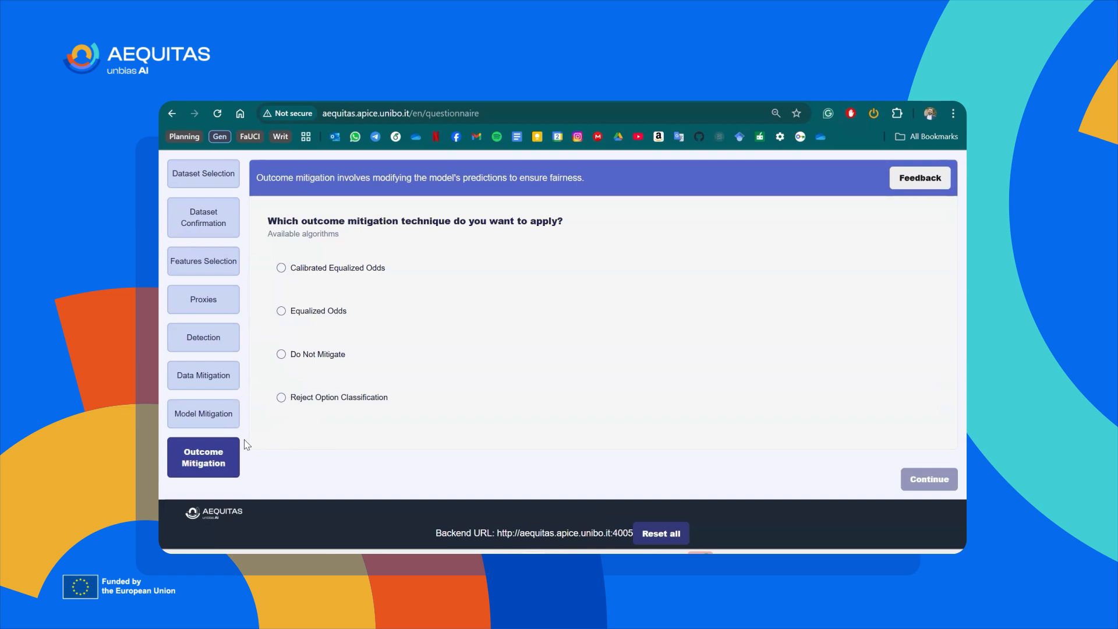
{"action": "left_click", "coordinate": [207, 409]}
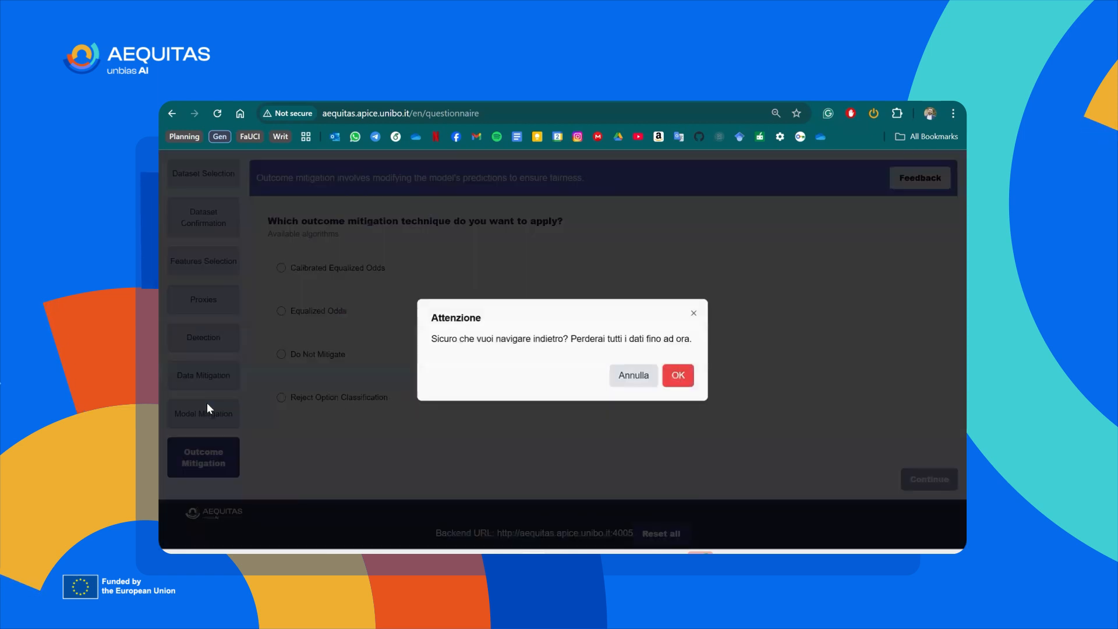
{"action": "left_click", "coordinate": [690, 373]}
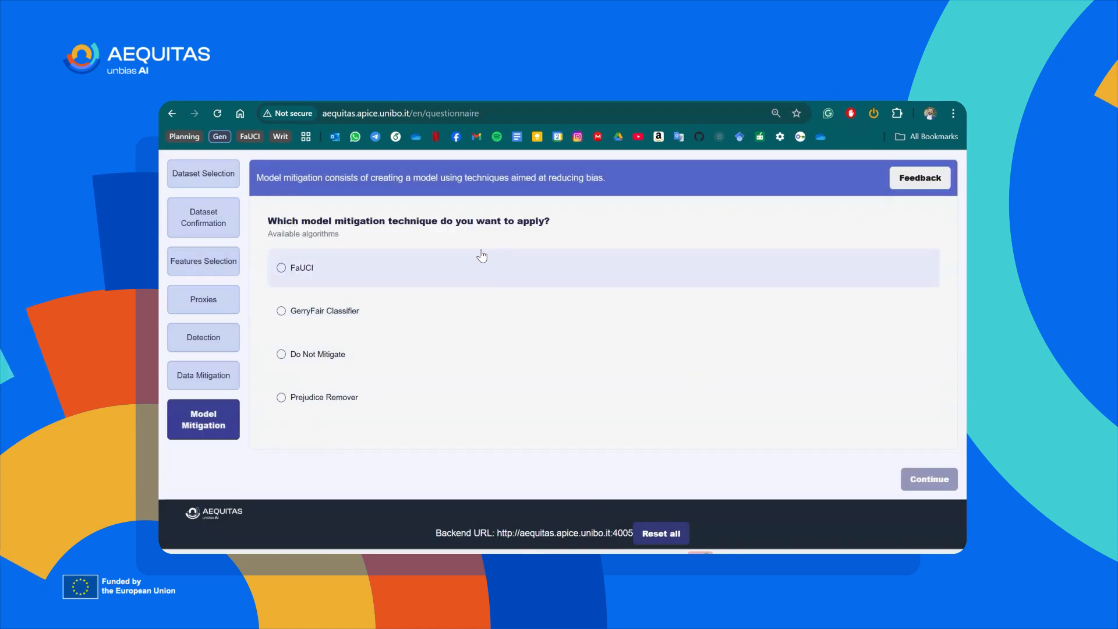
Run FaUCI model mitigation with regularization weight 0 and compare the performance and fairness charts in its summary.
{"action": "left_click", "coordinate": [482, 256]}
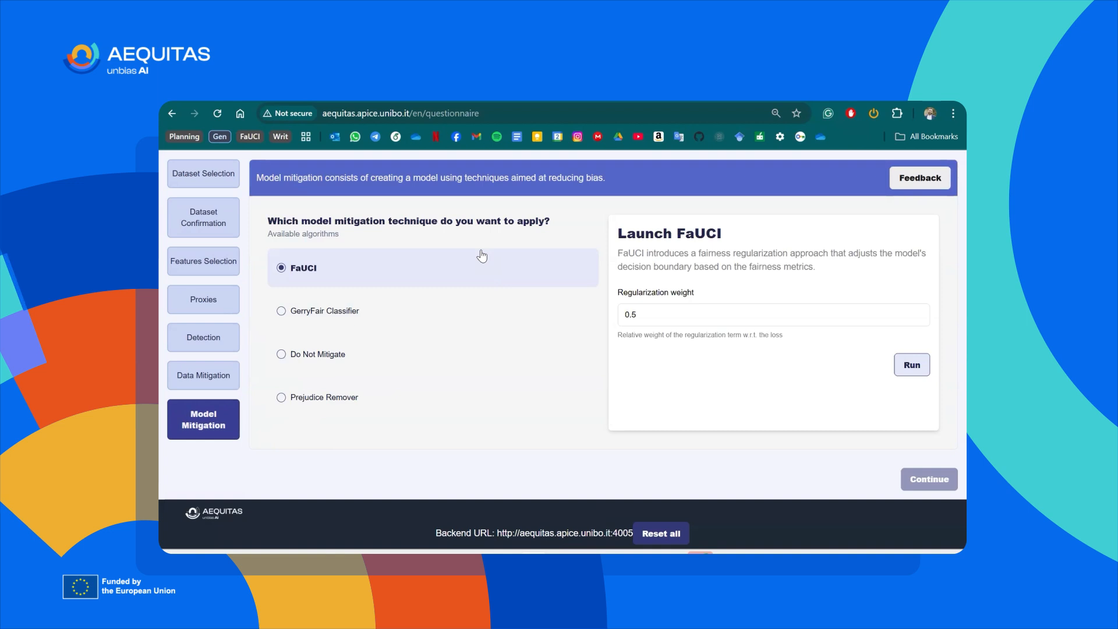
{"action": "left_click", "coordinate": [651, 311]}
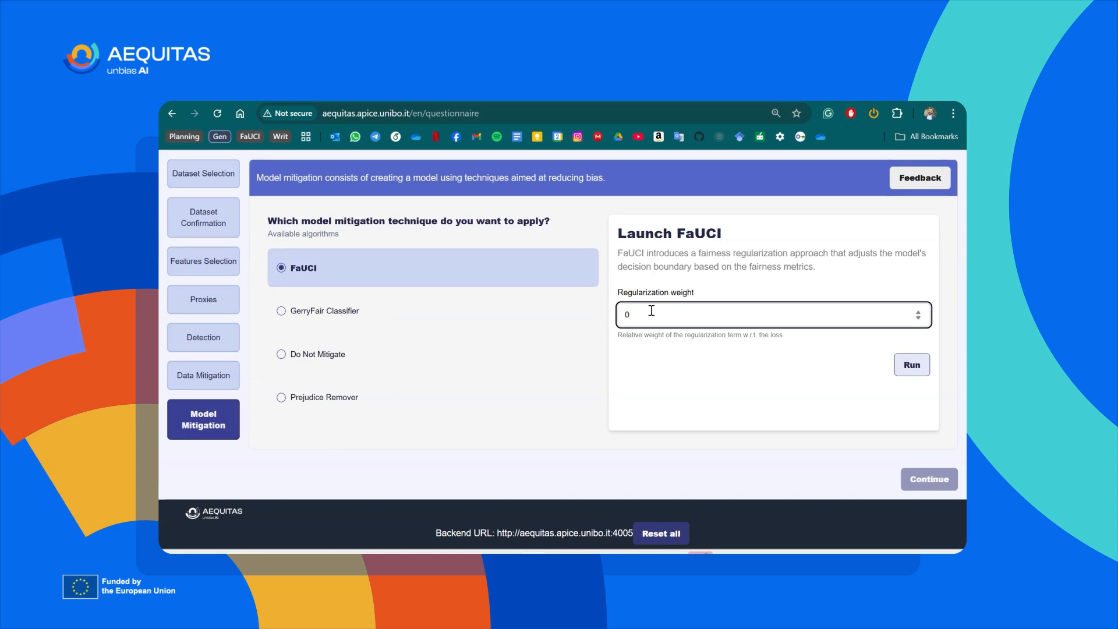
{"action": "left_click", "coordinate": [910, 366]}
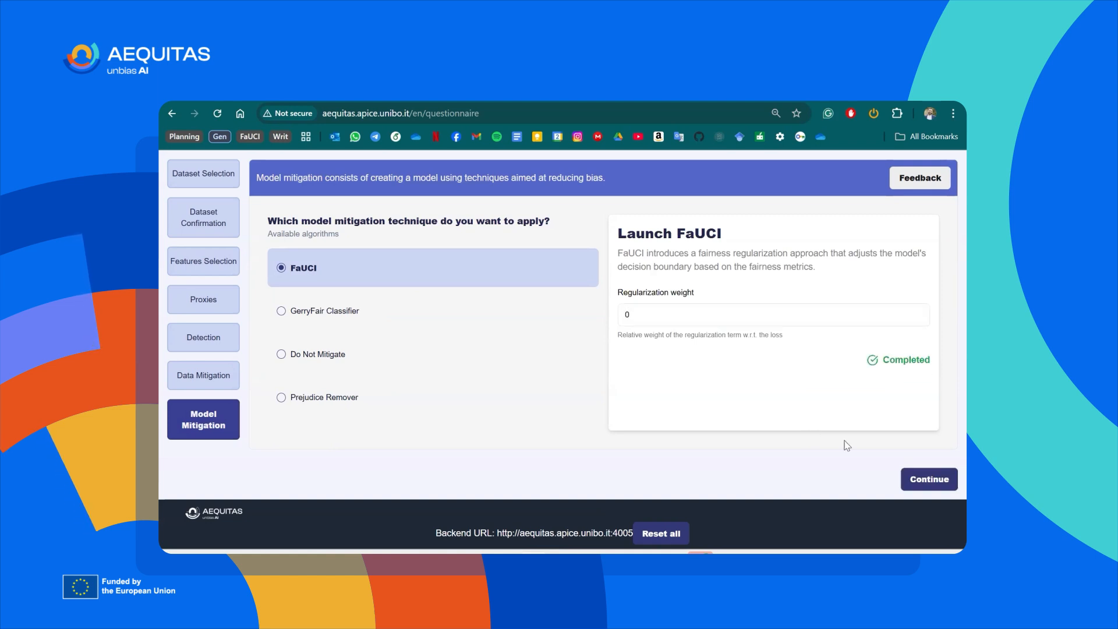
{"action": "left_click", "coordinate": [927, 480]}
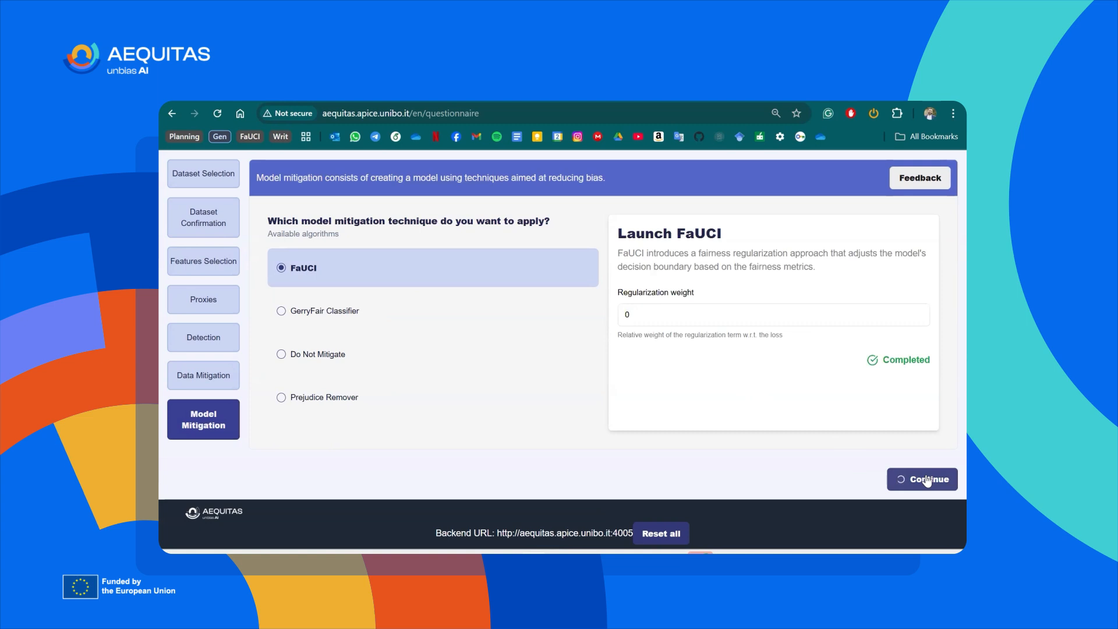
{"action": "left_click", "coordinate": [928, 481]}
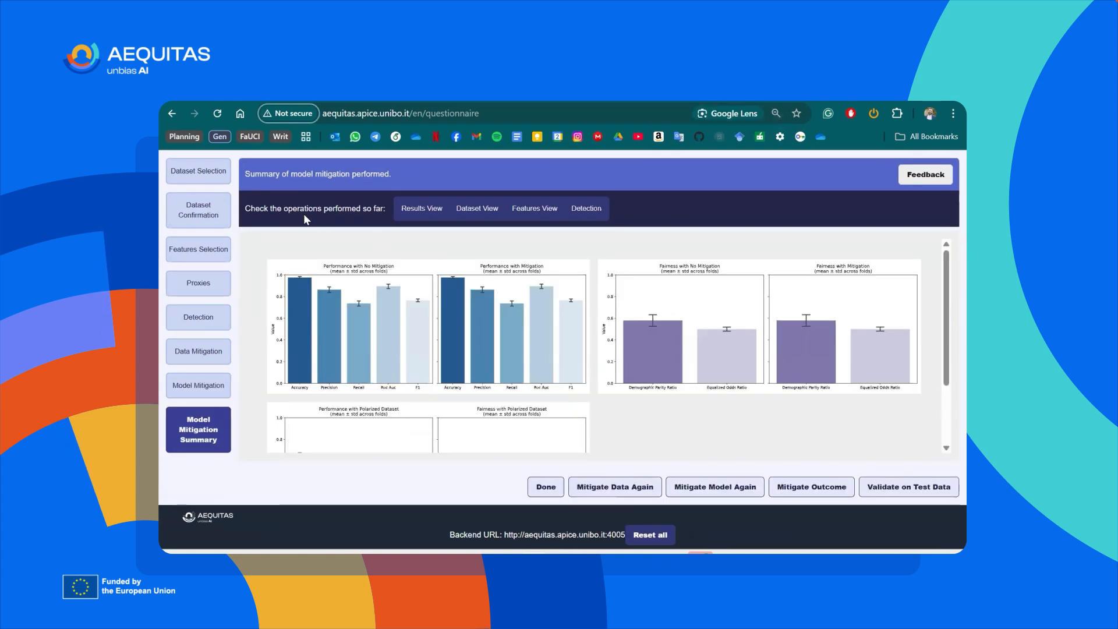
{"action": "mouse_move", "coordinate": [370, 276]}
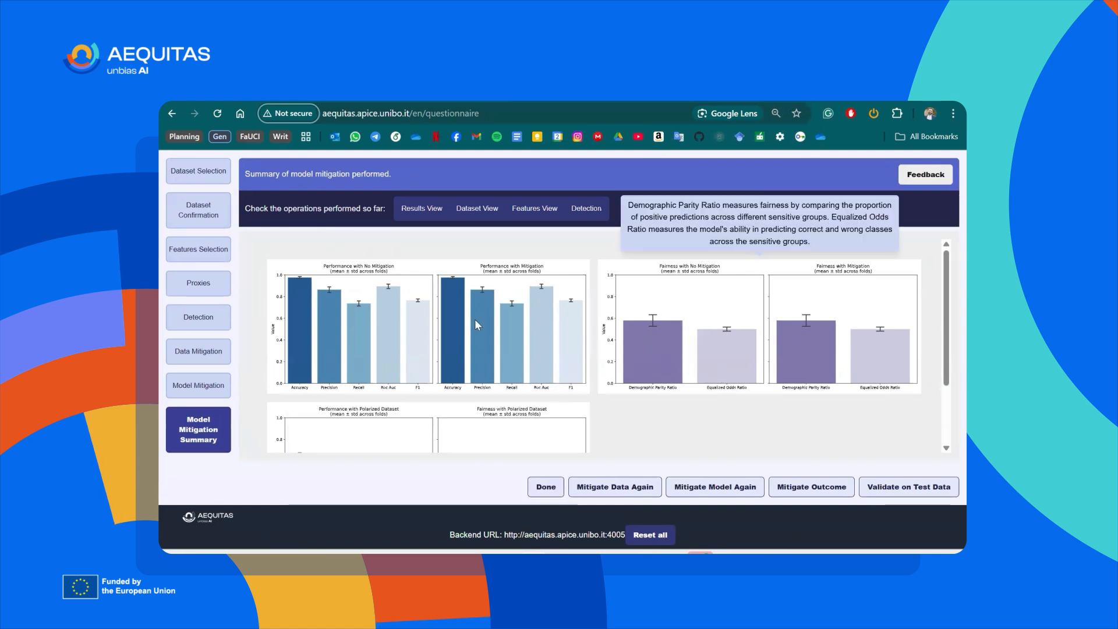
{"action": "mouse_move", "coordinate": [813, 333]}
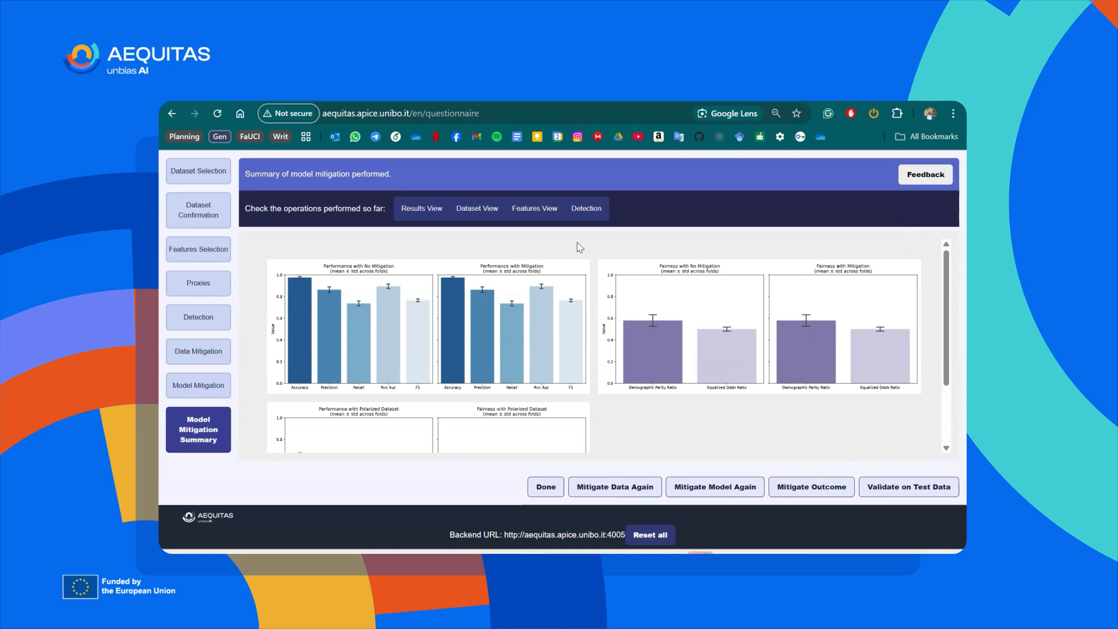
Go back and rerun FaUCI model mitigation with regularization weight 0.5, and compare the performance and fairness charts in its summary.
{"action": "left_click", "coordinate": [209, 387]}
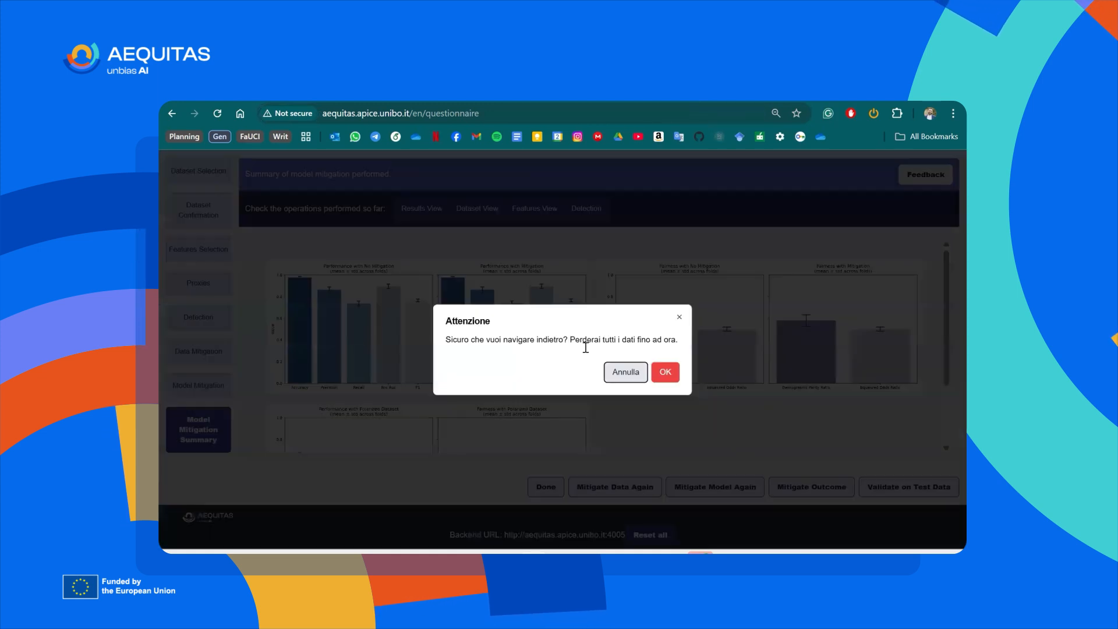
{"action": "left_click", "coordinate": [669, 377]}
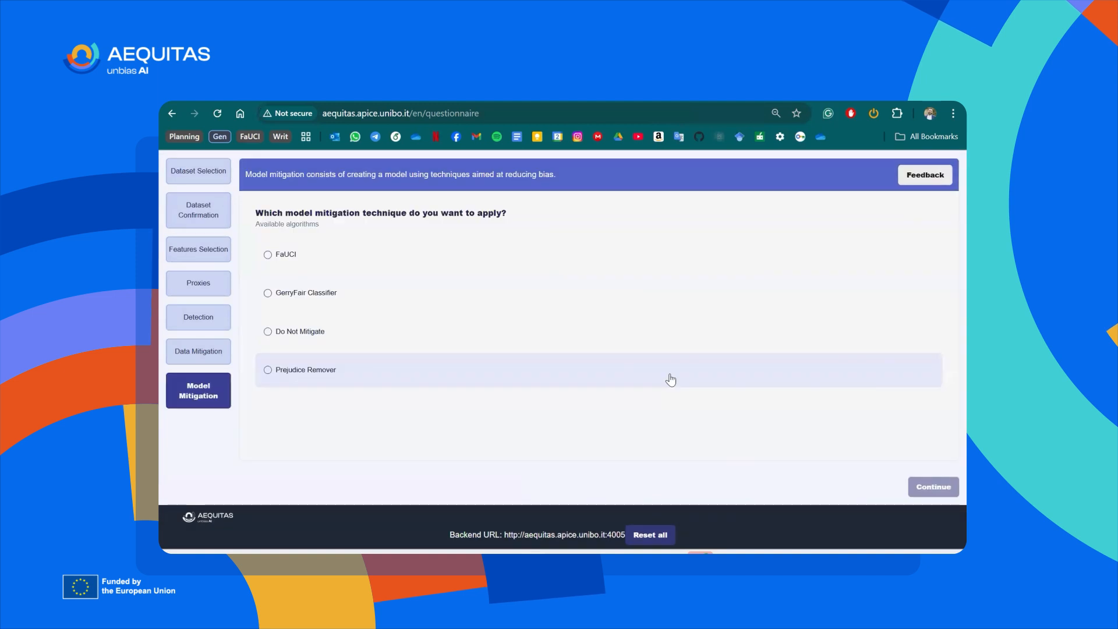
{"action": "left_click", "coordinate": [342, 249]}
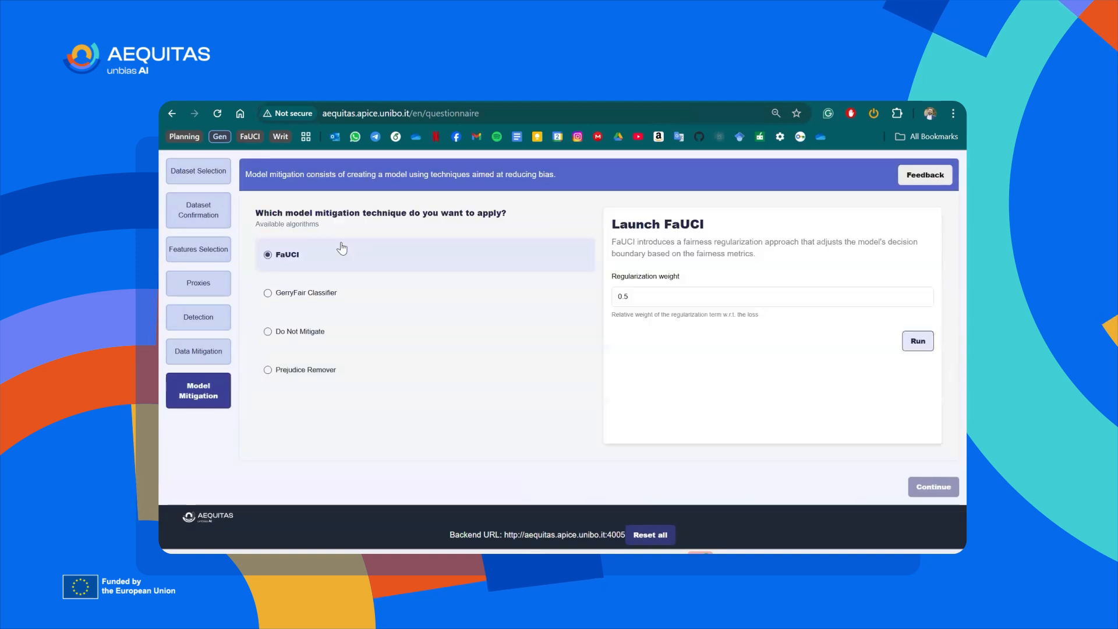
{"action": "left_click", "coordinate": [919, 342]}
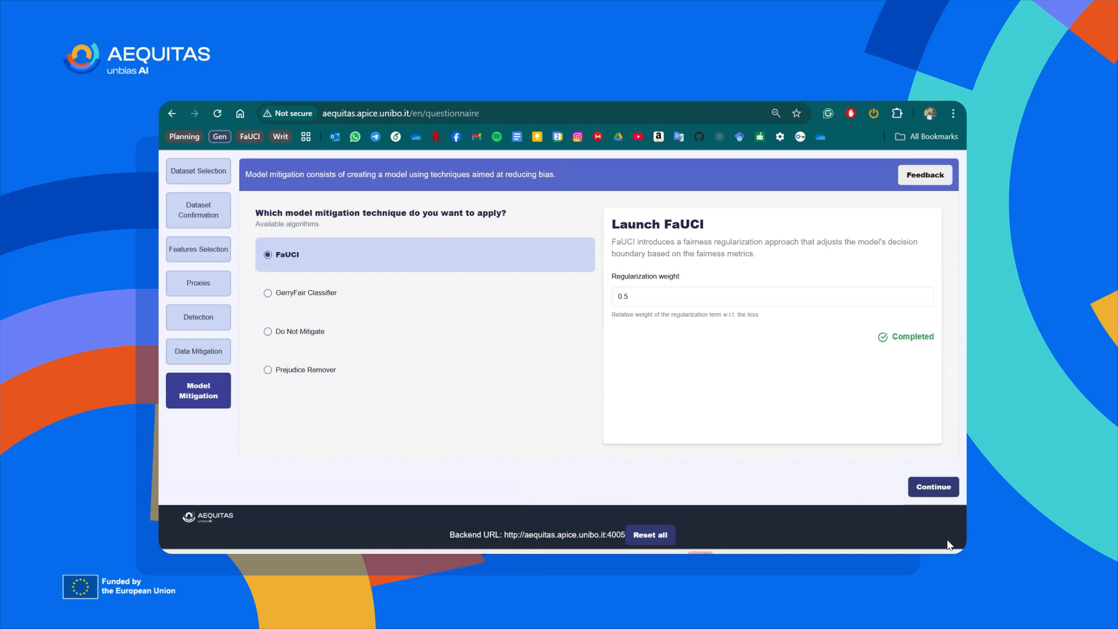
{"action": "left_click", "coordinate": [919, 492]}
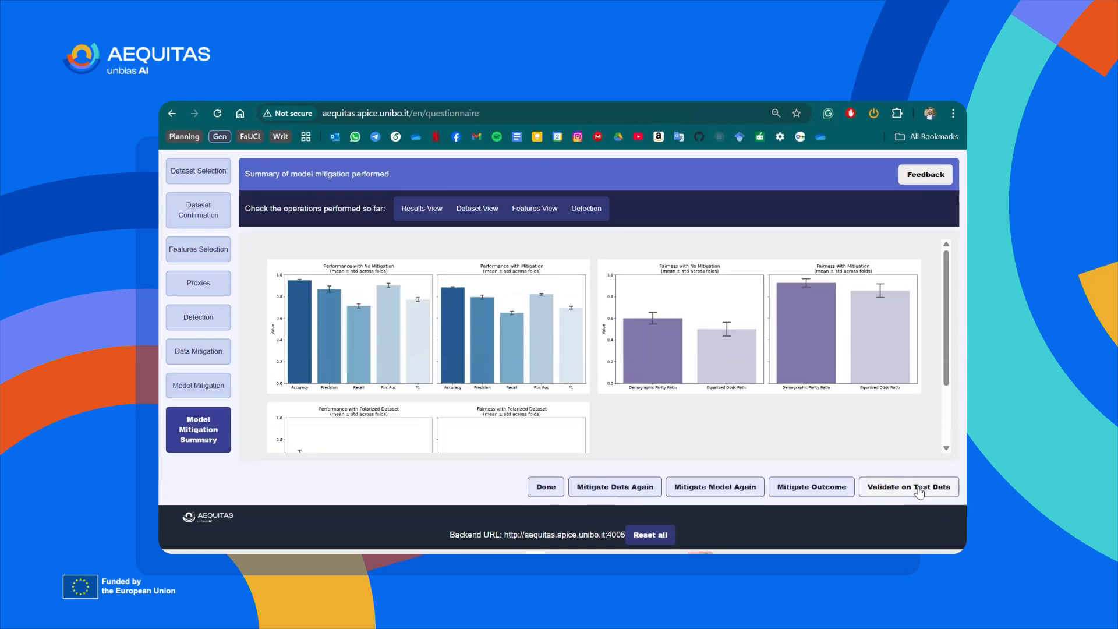
{"action": "mouse_move", "coordinate": [480, 295]}
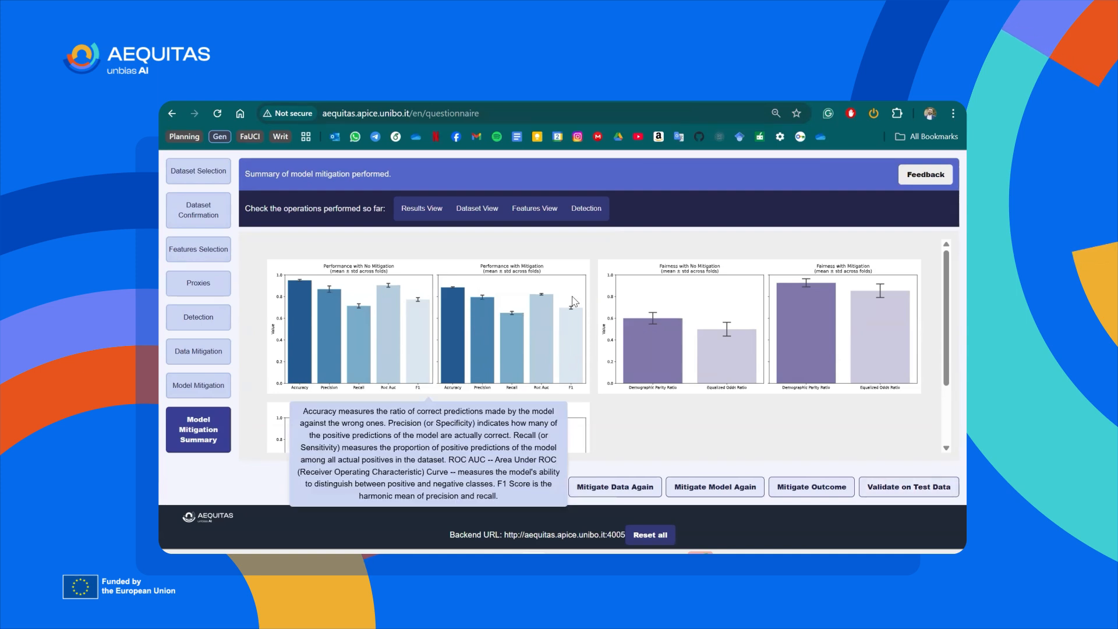
{"action": "mouse_move", "coordinate": [699, 345]}
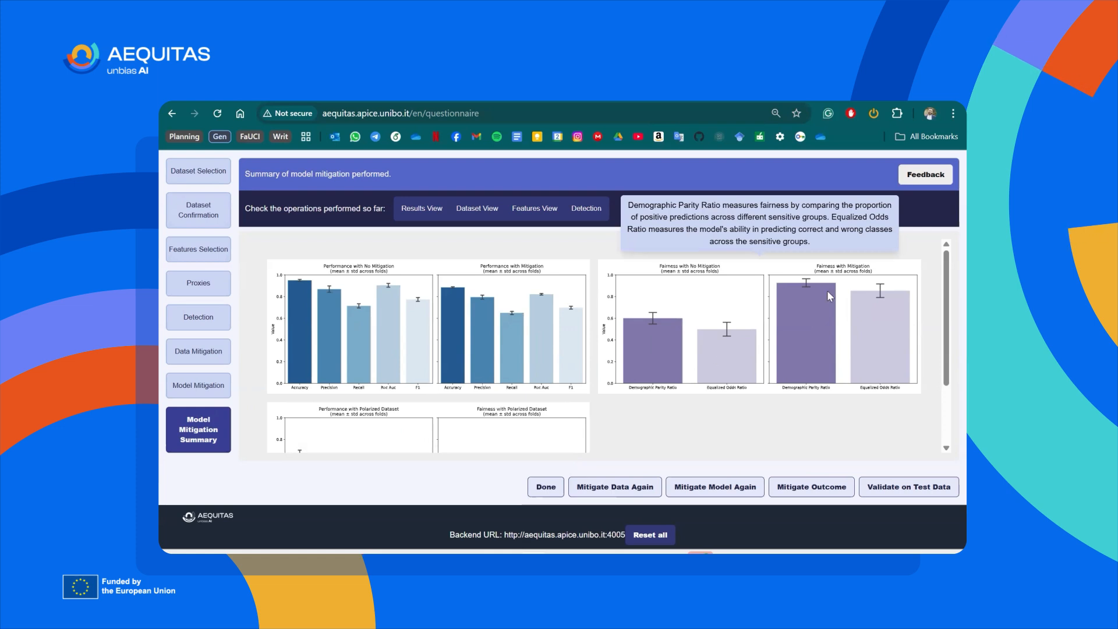
Review the dataset table and the feature correlation matrix from the model mitigation summary.
{"action": "left_click", "coordinate": [466, 213]}
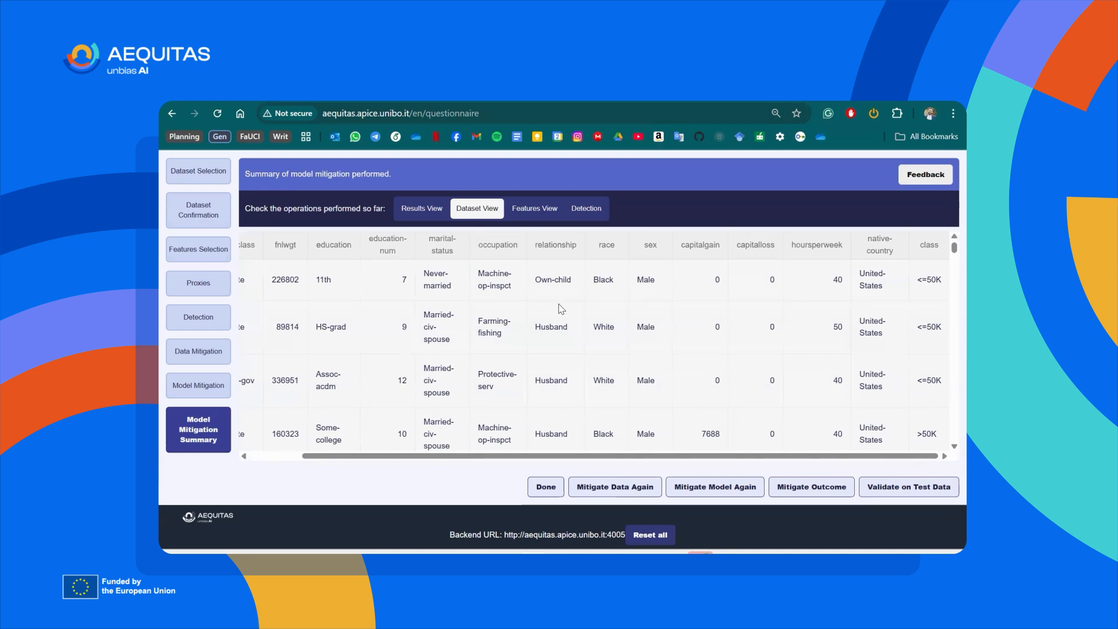
{"action": "scroll", "coordinate": [561, 308], "scroll_direction": "left", "scroll_amount": 2}
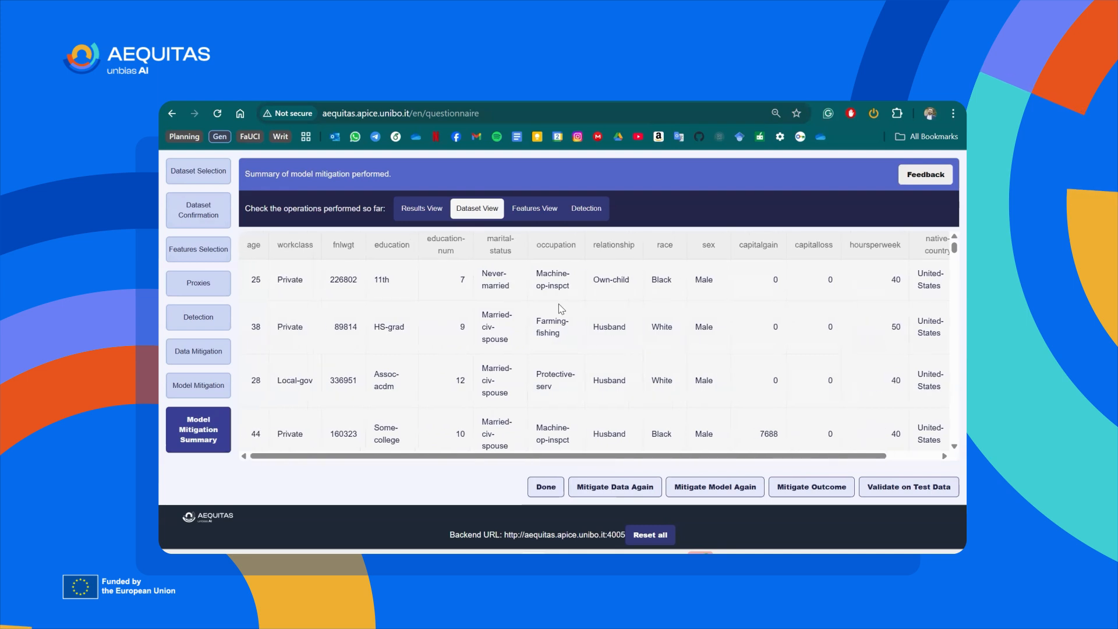
{"action": "left_click", "coordinate": [535, 208]}
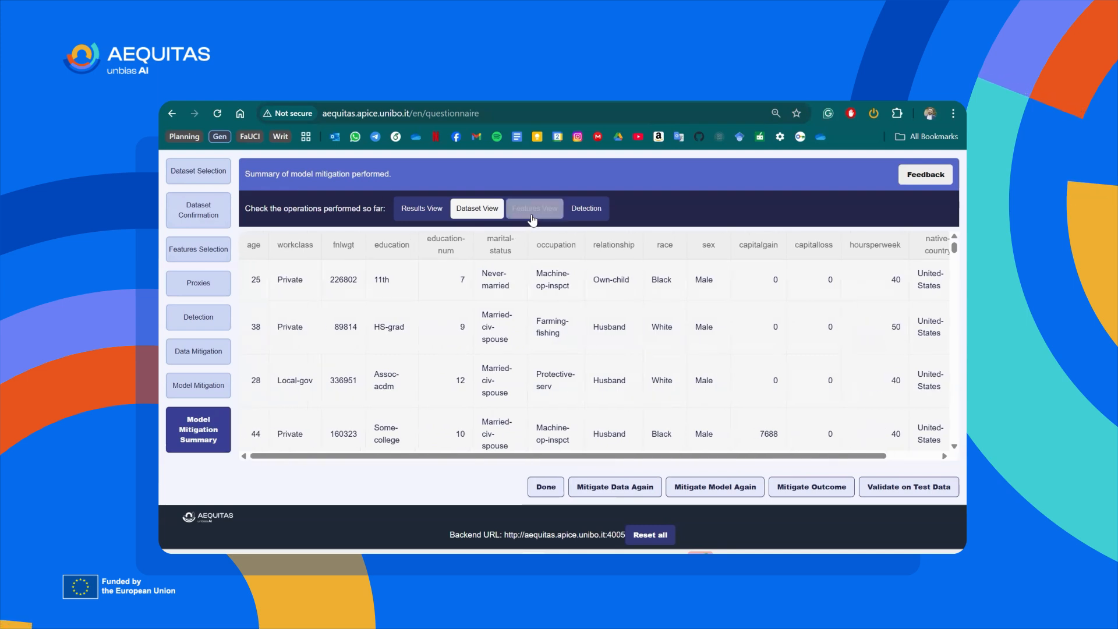
{"action": "scroll", "coordinate": [624, 320], "scroll_direction": "down", "scroll_amount": 2}
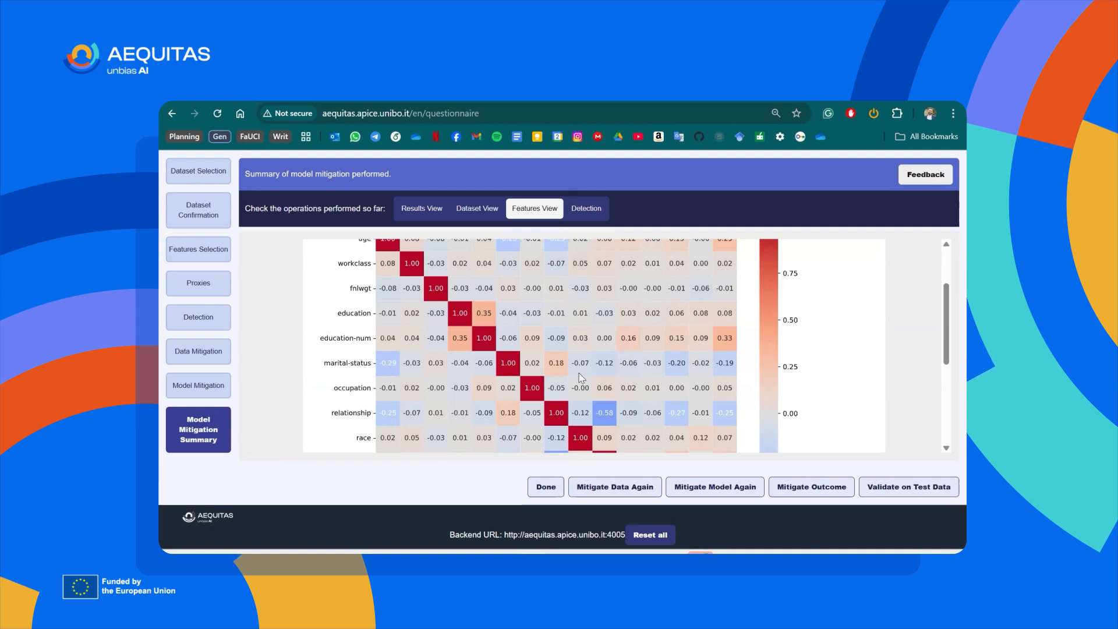
Inspect the Statistical Parity Difference values for Class/Sex in the detection results, covering the <=50K and >50K classes.
{"action": "left_click", "coordinate": [591, 215]}
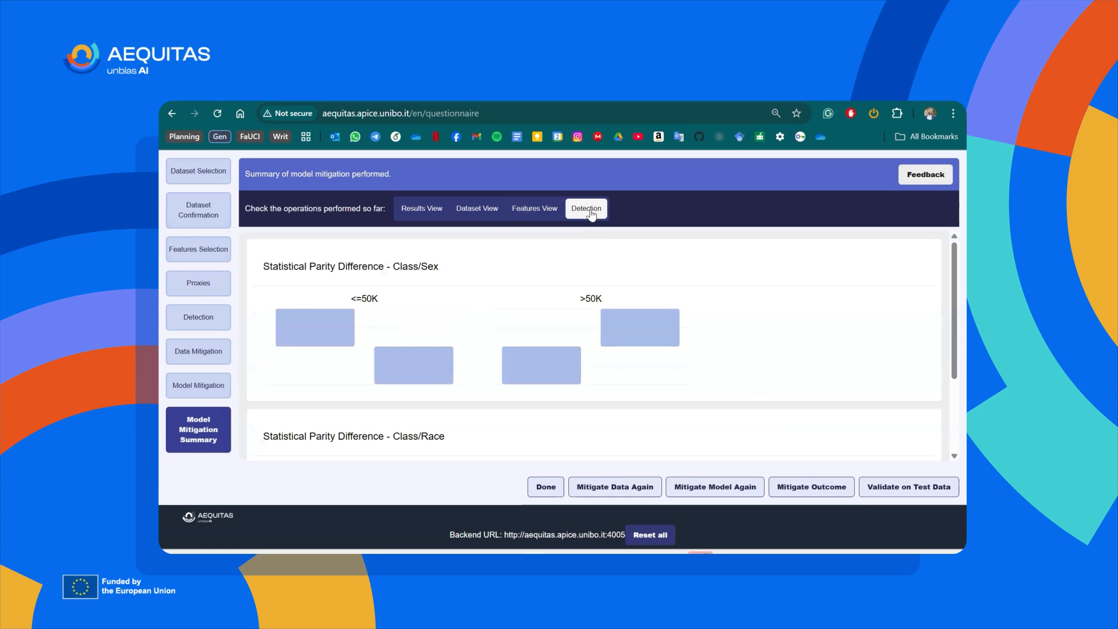
{"action": "mouse_move", "coordinate": [611, 328]}
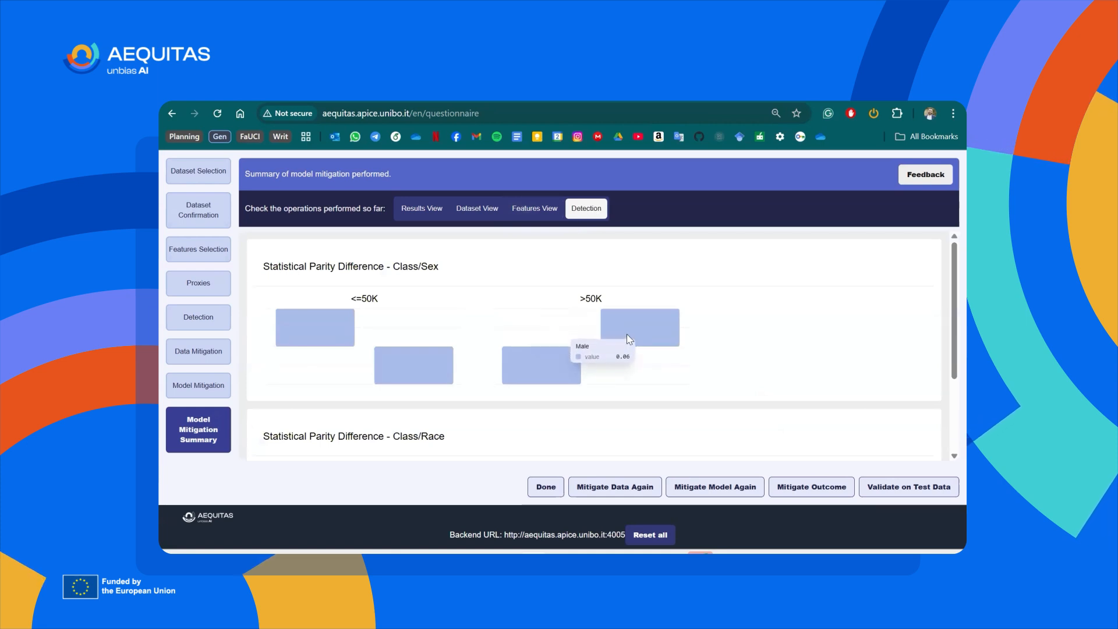
{"action": "mouse_move", "coordinate": [541, 369]}
{"action": "mouse_move", "coordinate": [421, 354]}
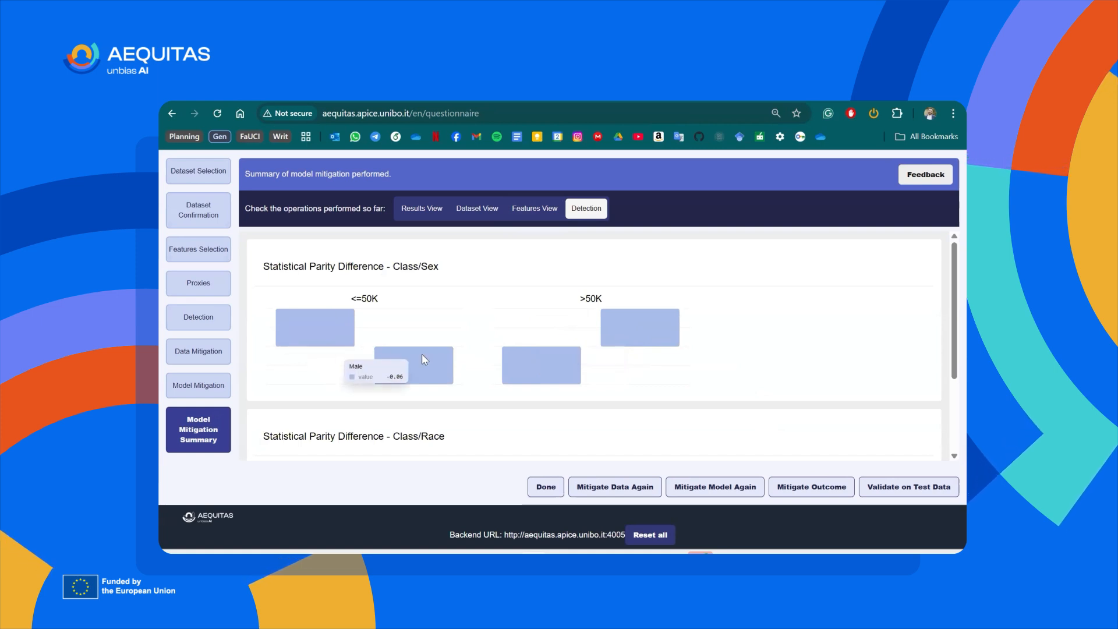
{"action": "mouse_move", "coordinate": [323, 330]}
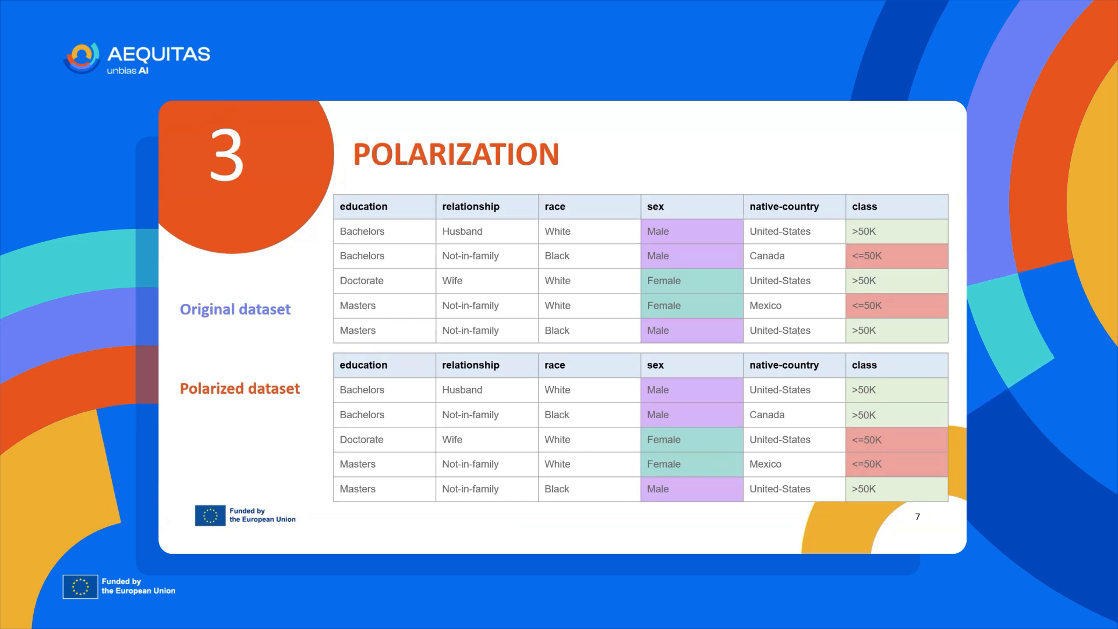
Switch from the polarization slide back to the AEQUITAS page and examine the polarized dataset's performance and fairness charts in the results.
{"action": "key", "text": "ctrl+super+Right"}
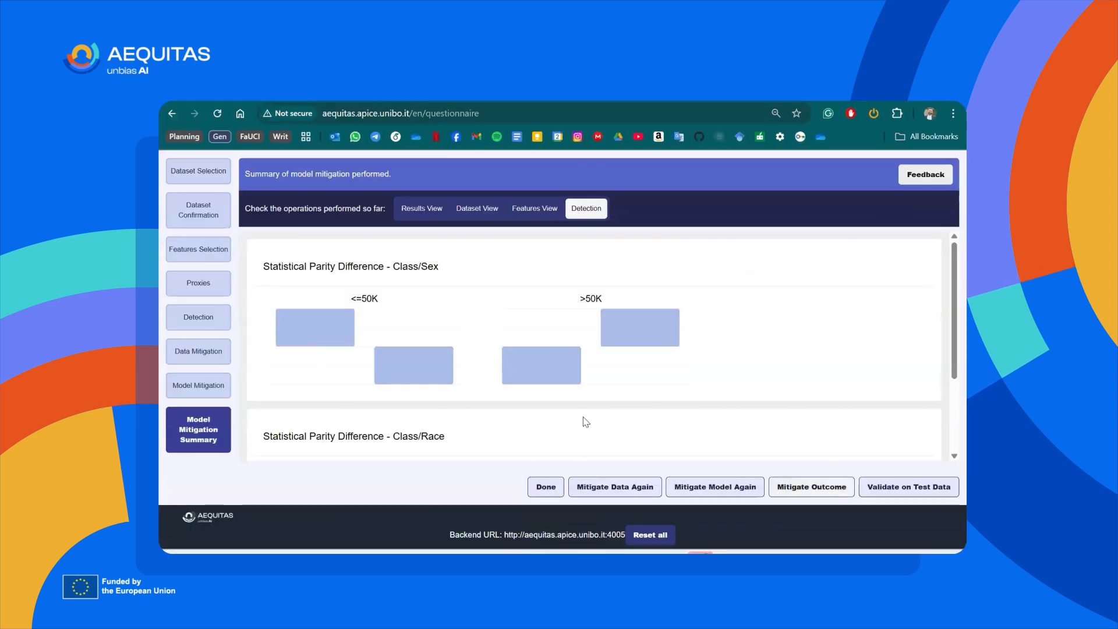
{"action": "left_click", "coordinate": [422, 208]}
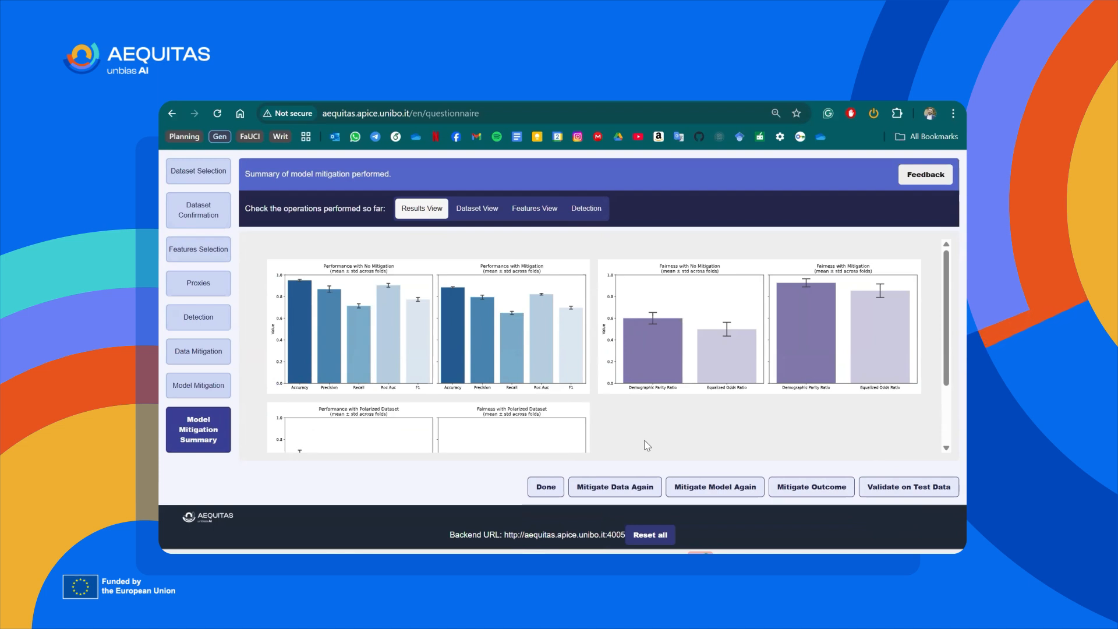
{"action": "scroll", "coordinate": [605, 430], "scroll_direction": "down", "scroll_amount": 2}
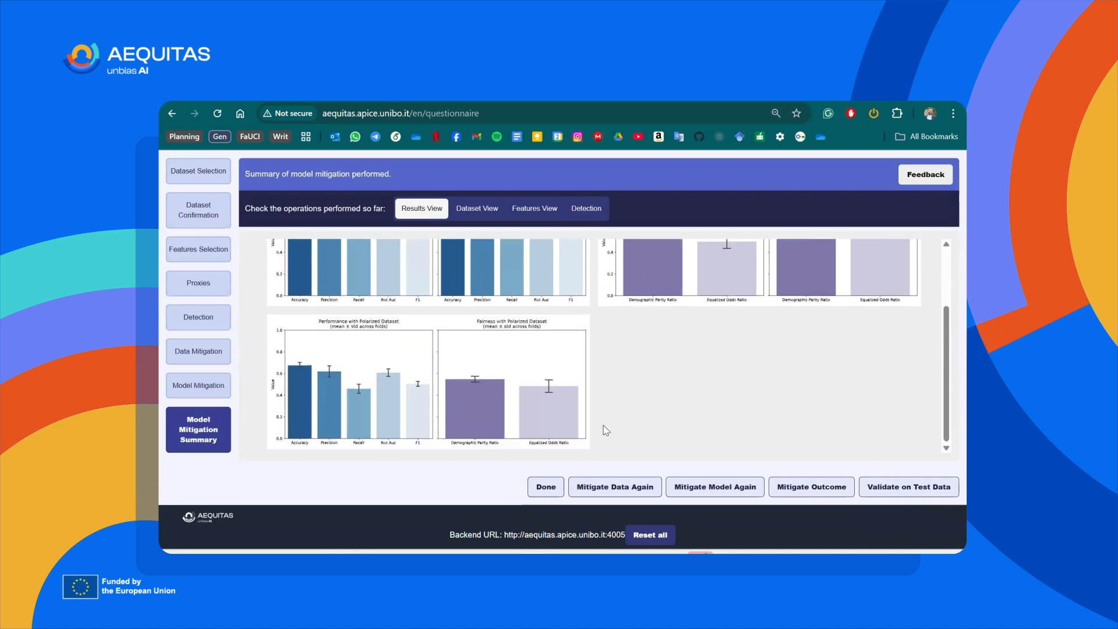